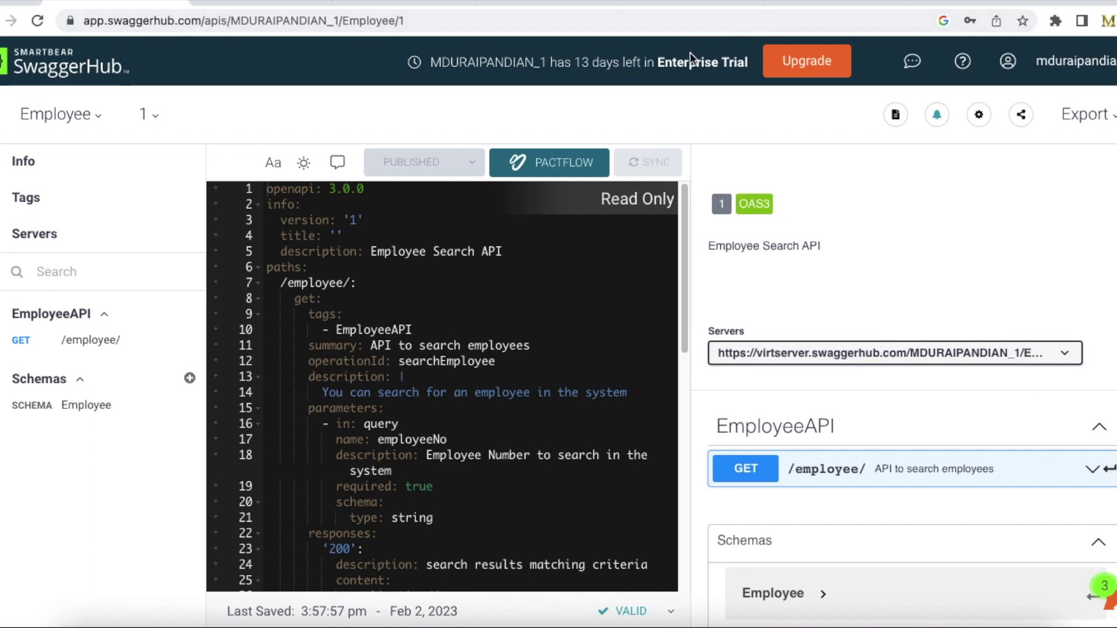
# - Leave the Employee API editor and return to the MY hub home page
pyautogui.moveTo(658, 62); pyautogui.dragTo(749, 61)
pyautogui.moveTo(565, 62); pyautogui.dragTo(650, 65)
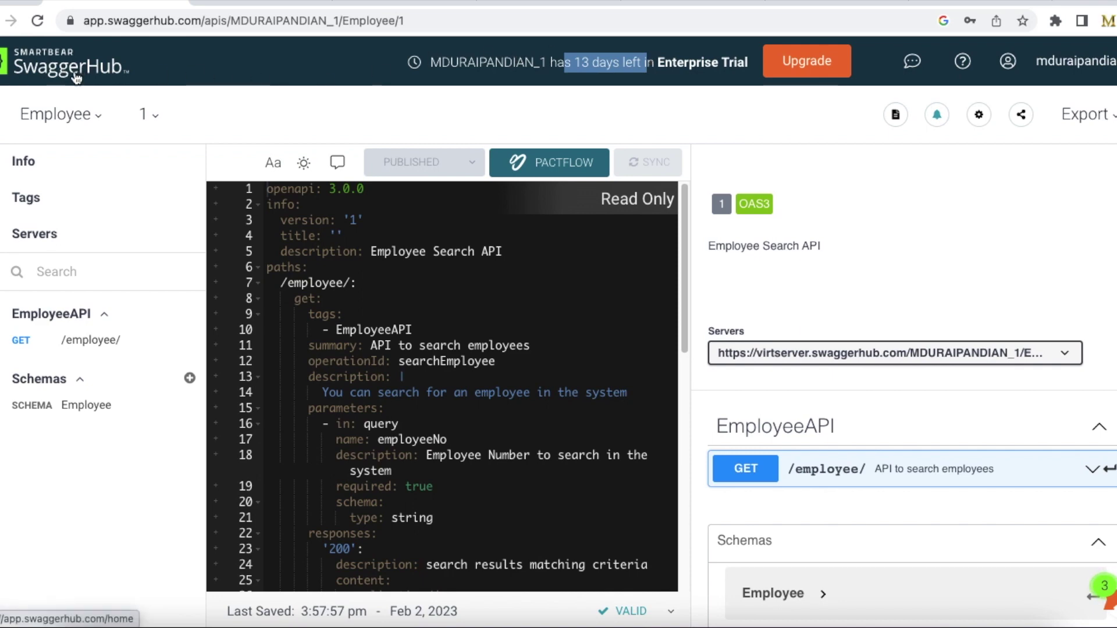
pyautogui.click(34, 73)
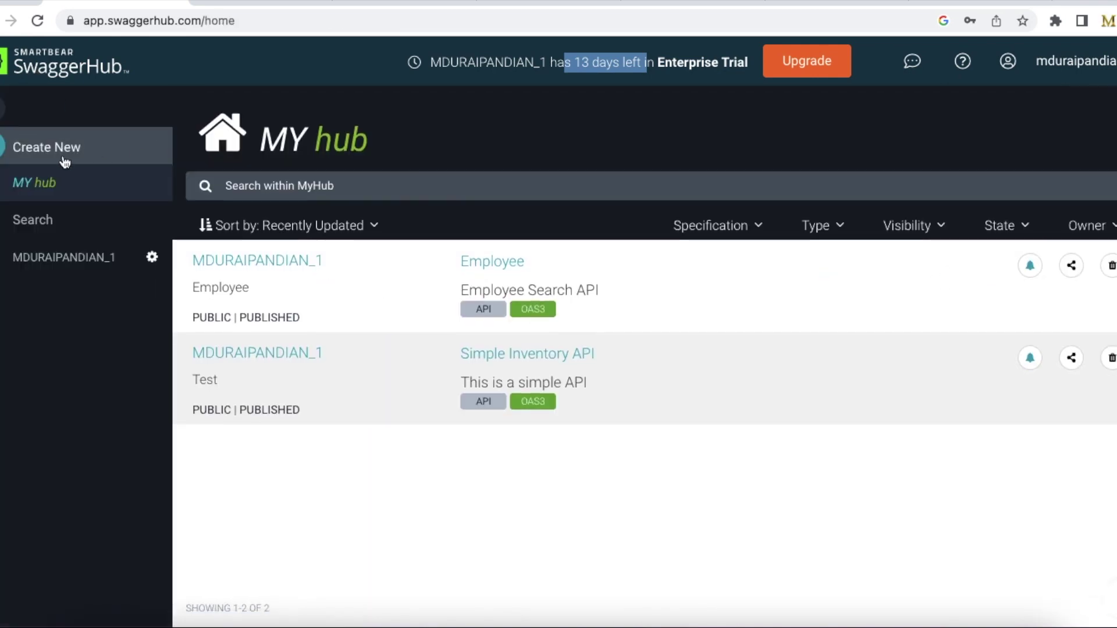
pyautogui.click(64, 153)
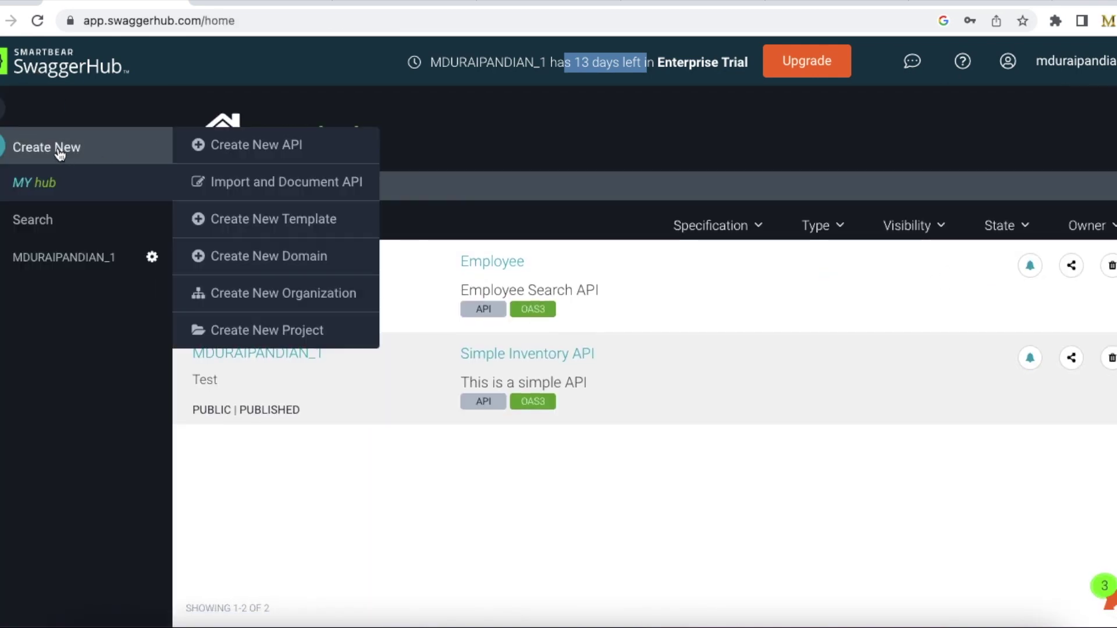
pyautogui.click(247, 151)
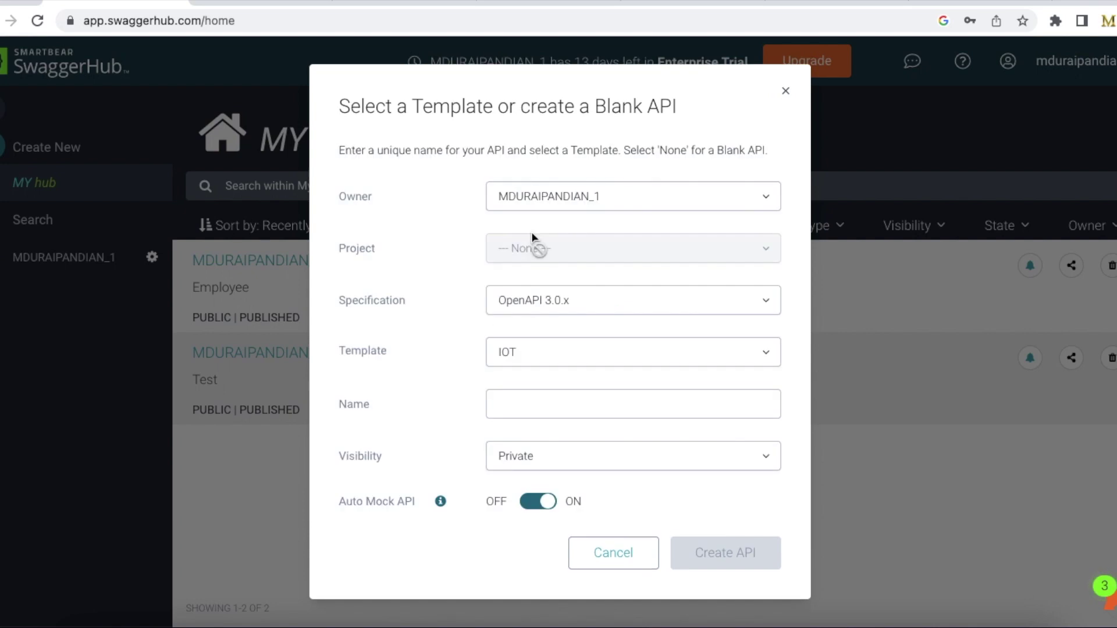
pyautogui.click(562, 350)
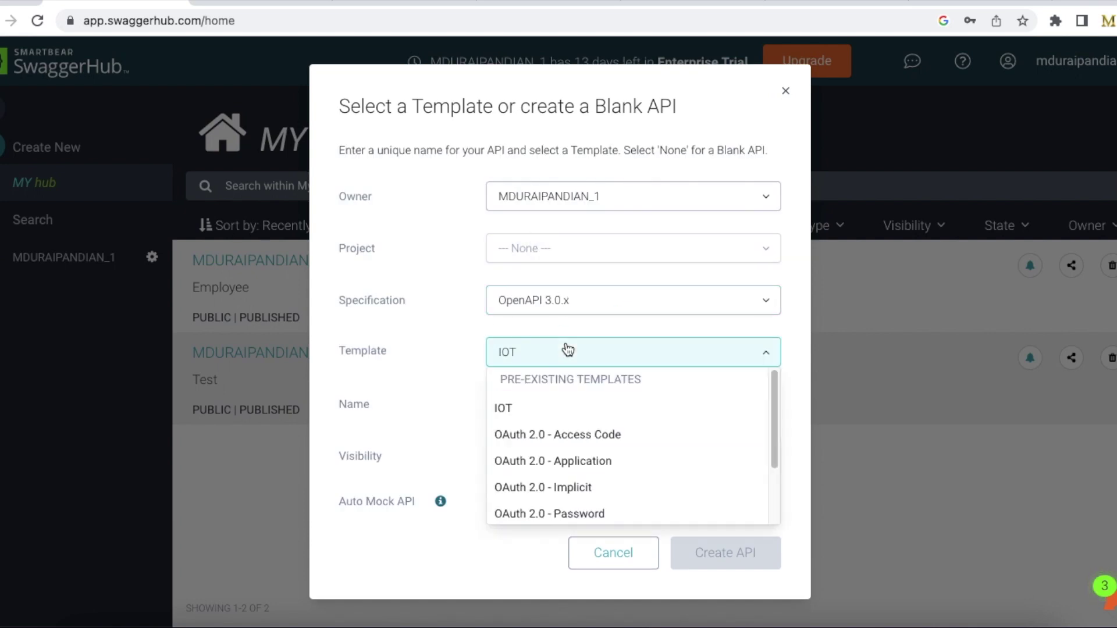
pyautogui.moveTo(771, 399); pyautogui.dragTo(770, 492)
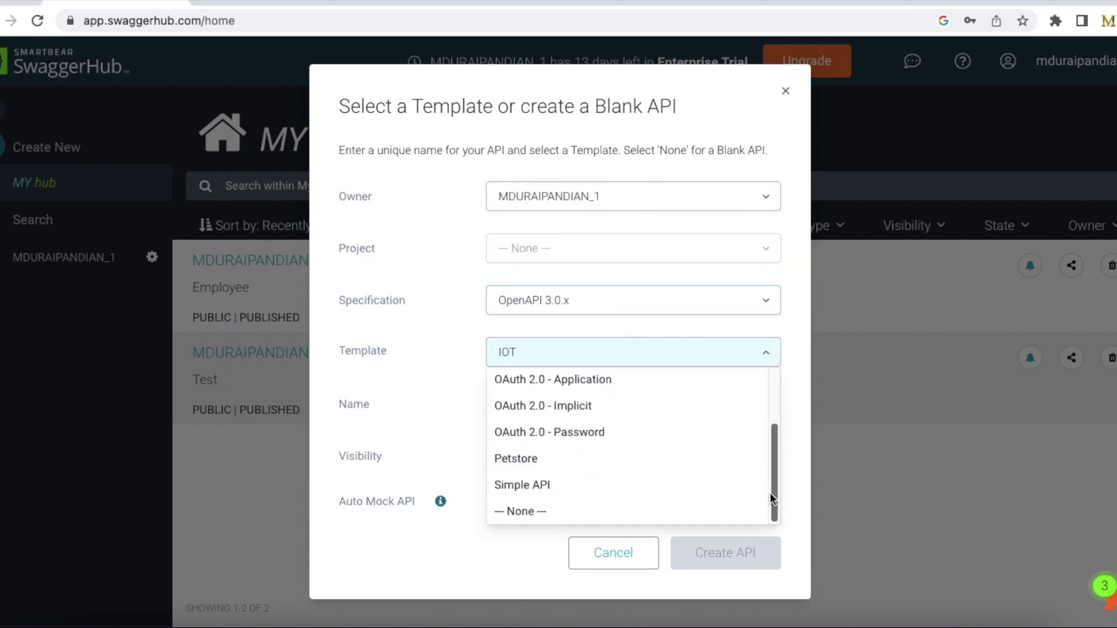
pyautogui.click(595, 517)
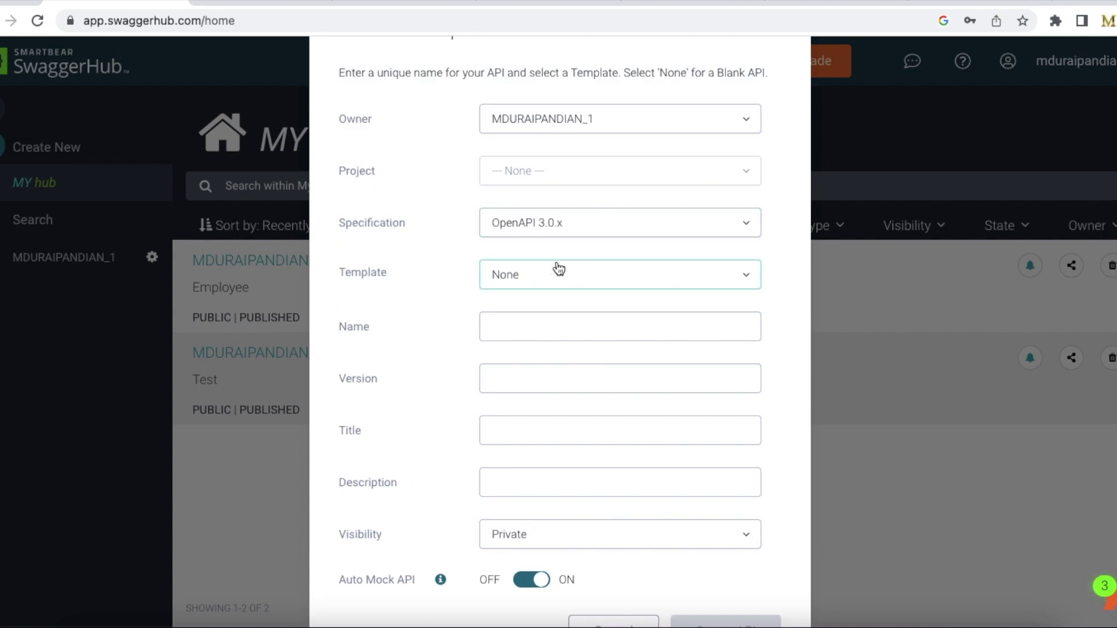
pyautogui.click(598, 541)
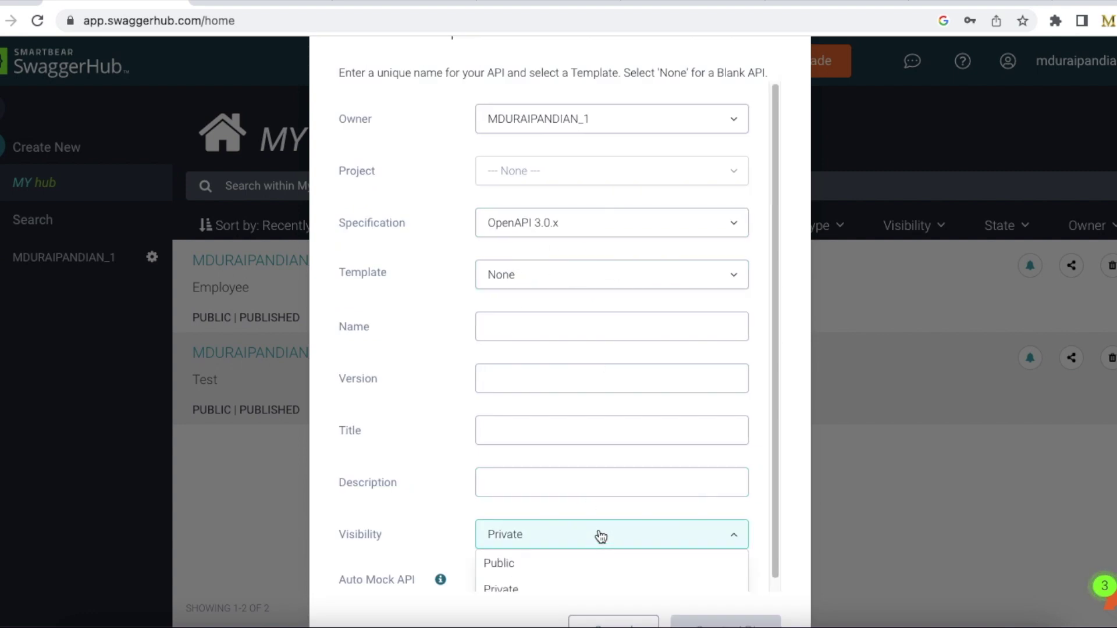
pyautogui.click(552, 572)
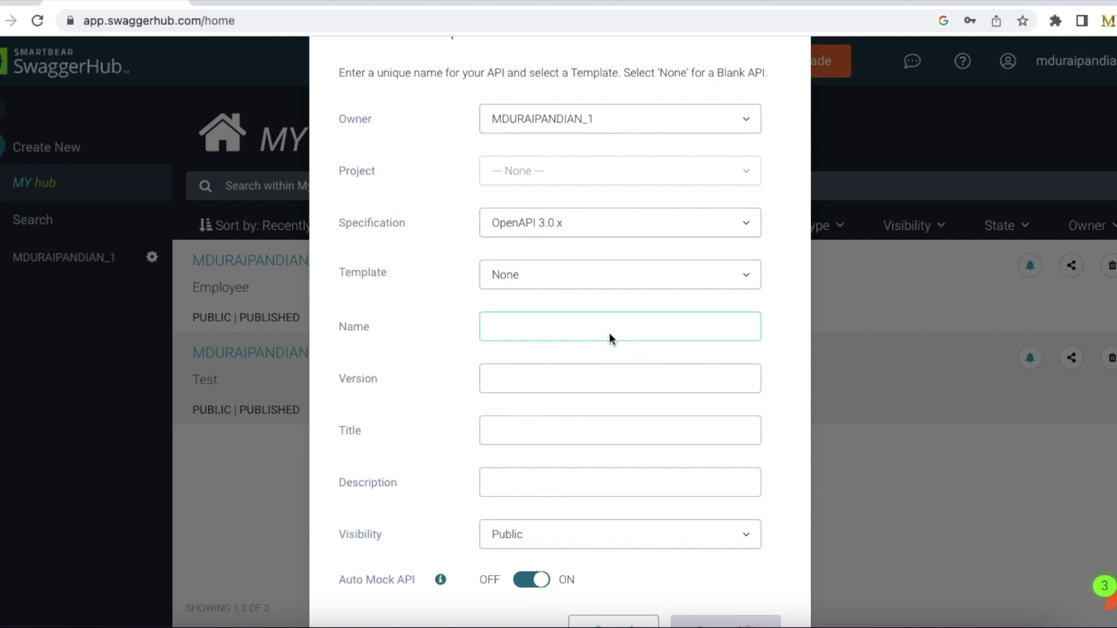
pyautogui.click(605, 622)
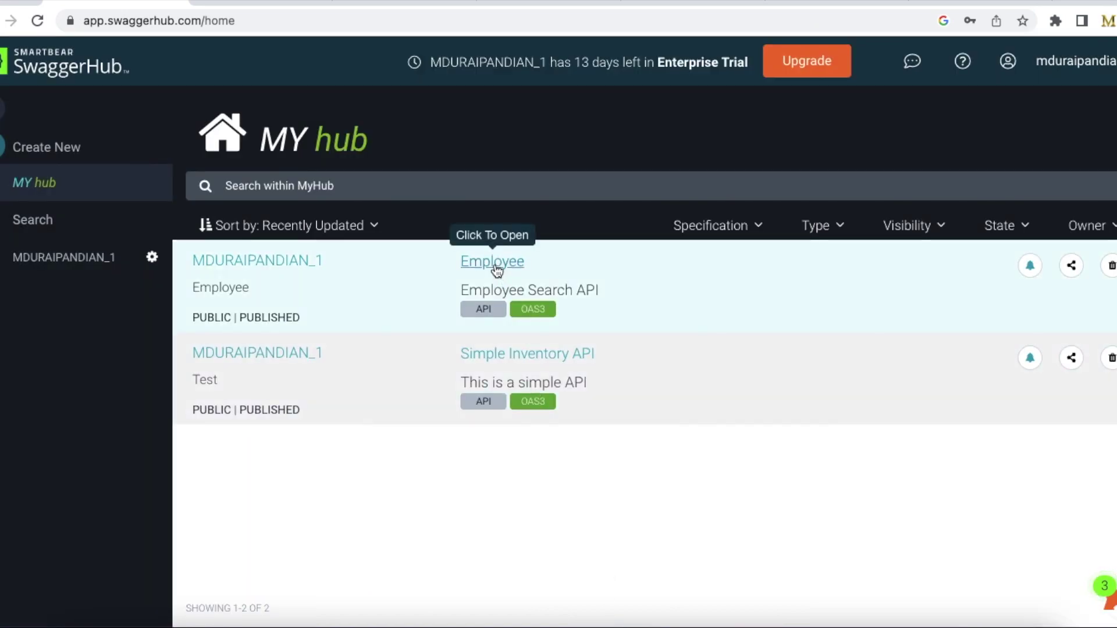
# - Open the Employee API from the hub and examine its GET operation on /employee/, including the operationId
pyautogui.click(494, 263)
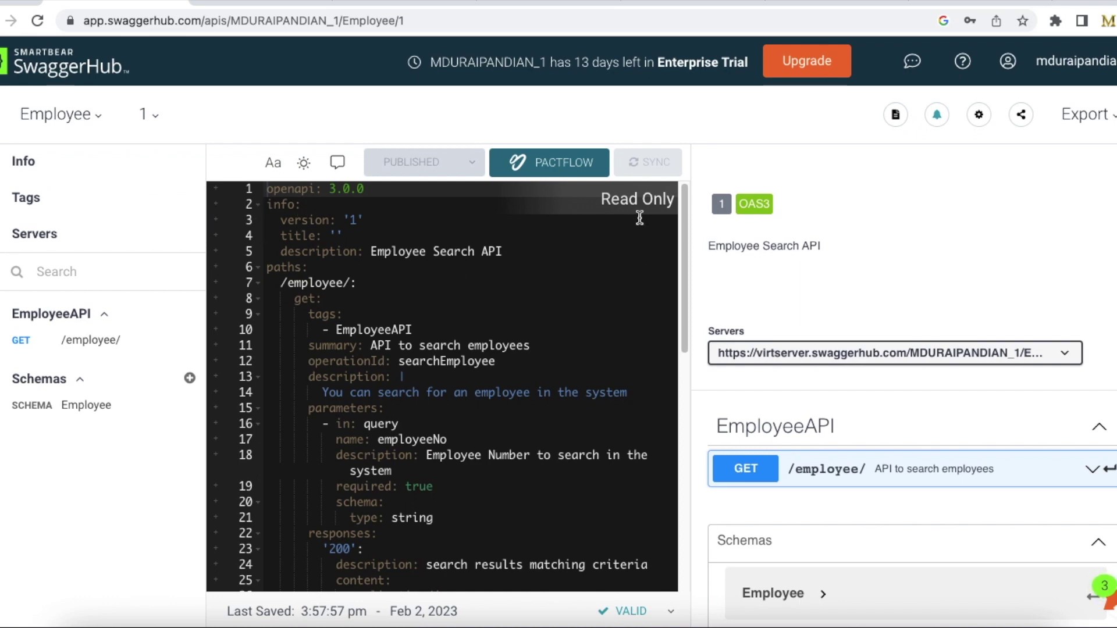
pyautogui.moveTo(681, 218)
pyautogui.mouseDown()
pyautogui.moveTo(650, 501)
pyautogui.moveTo(675, 215)
pyautogui.mouseUp()
pyautogui.scroll(-3, 456, 261)
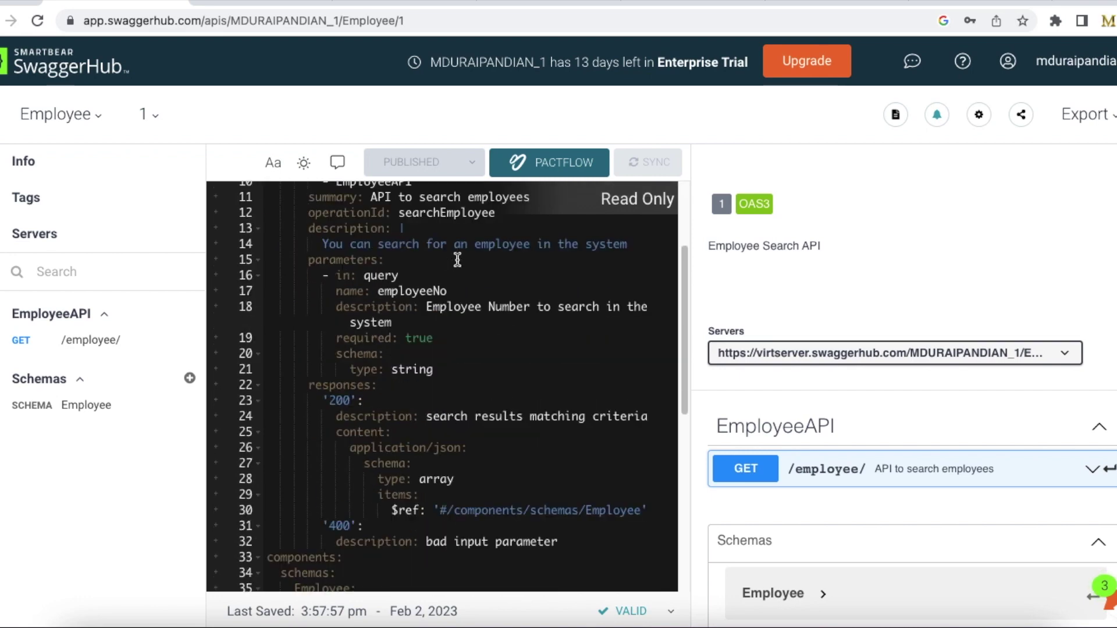
pyautogui.scroll(2, 457, 260)
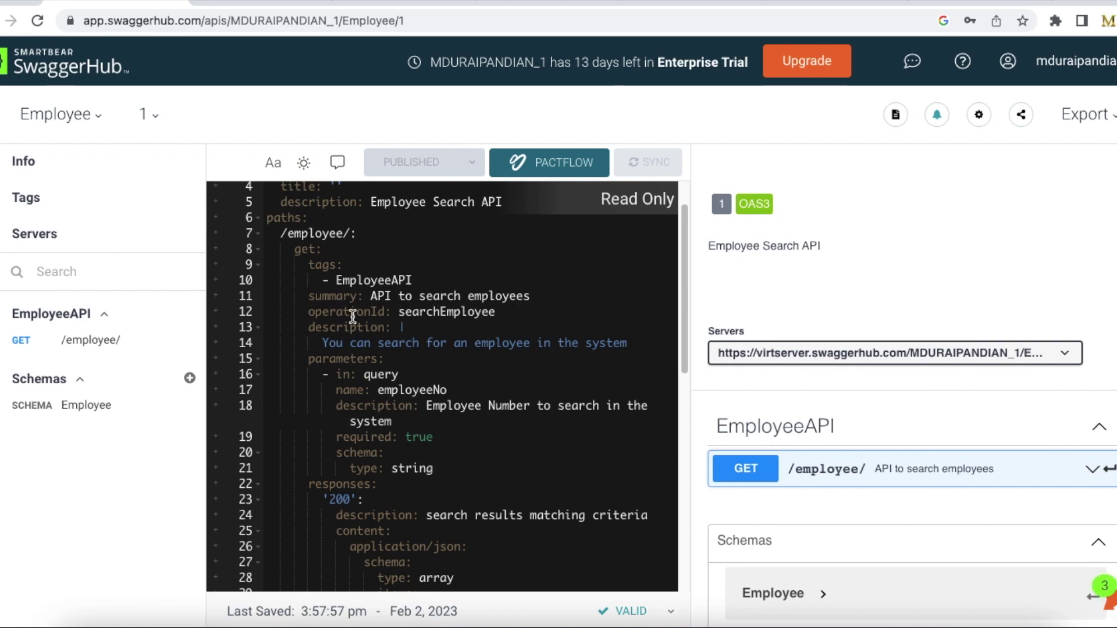
pyautogui.moveTo(400, 313); pyautogui.dragTo(496, 313)
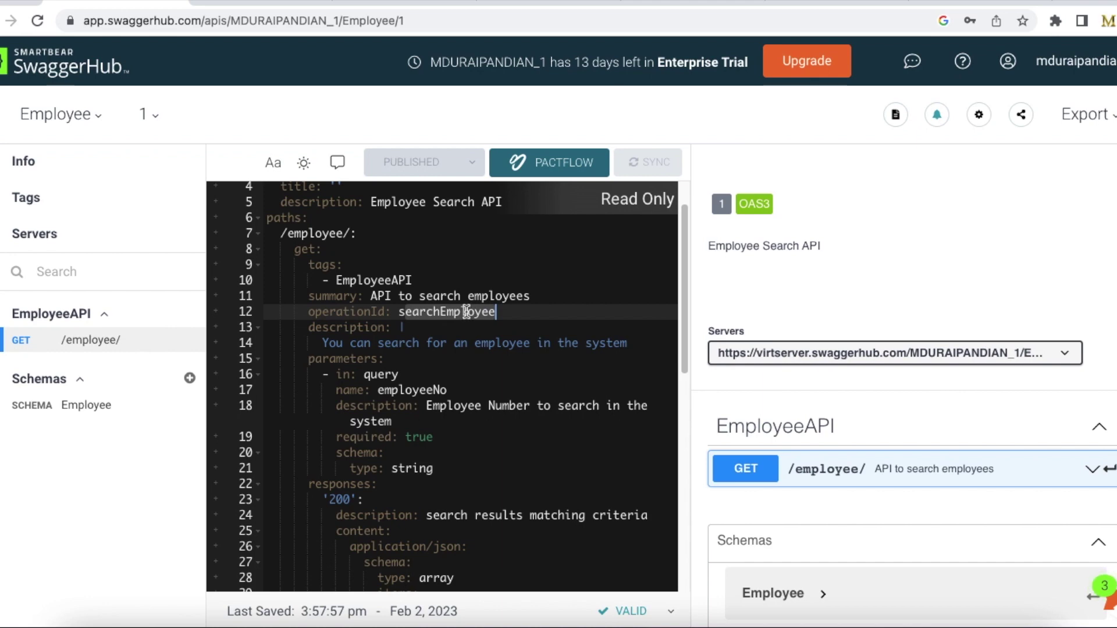
pyautogui.doubleClick(299, 251)
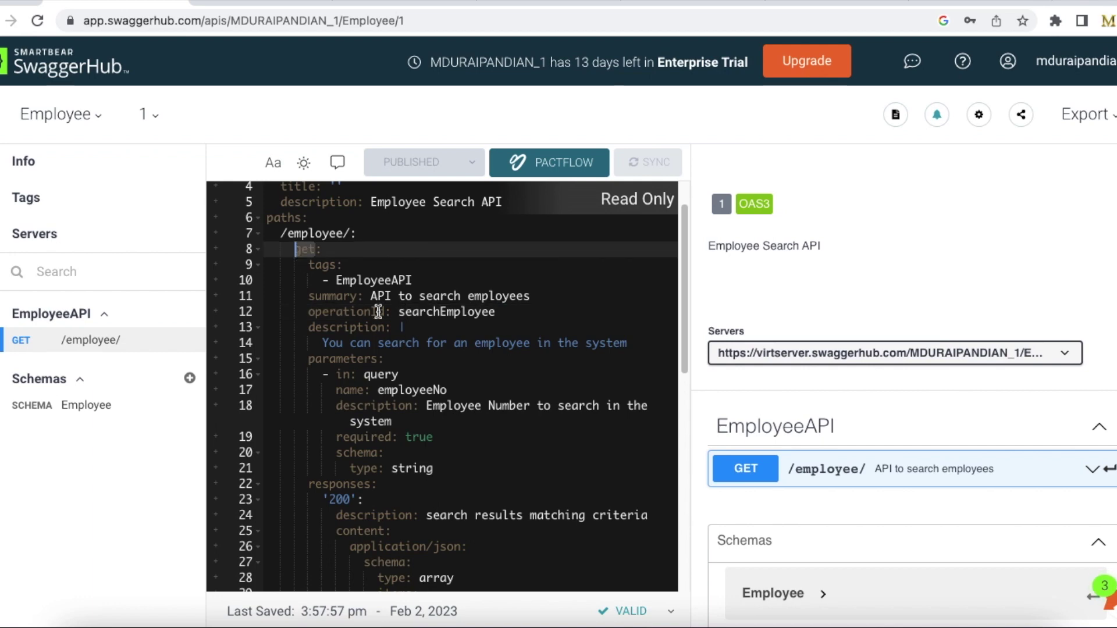
# - Examine the GET operation's query parameter definition, covering its name, description and schema type
pyautogui.scroll(-3, 379, 312)
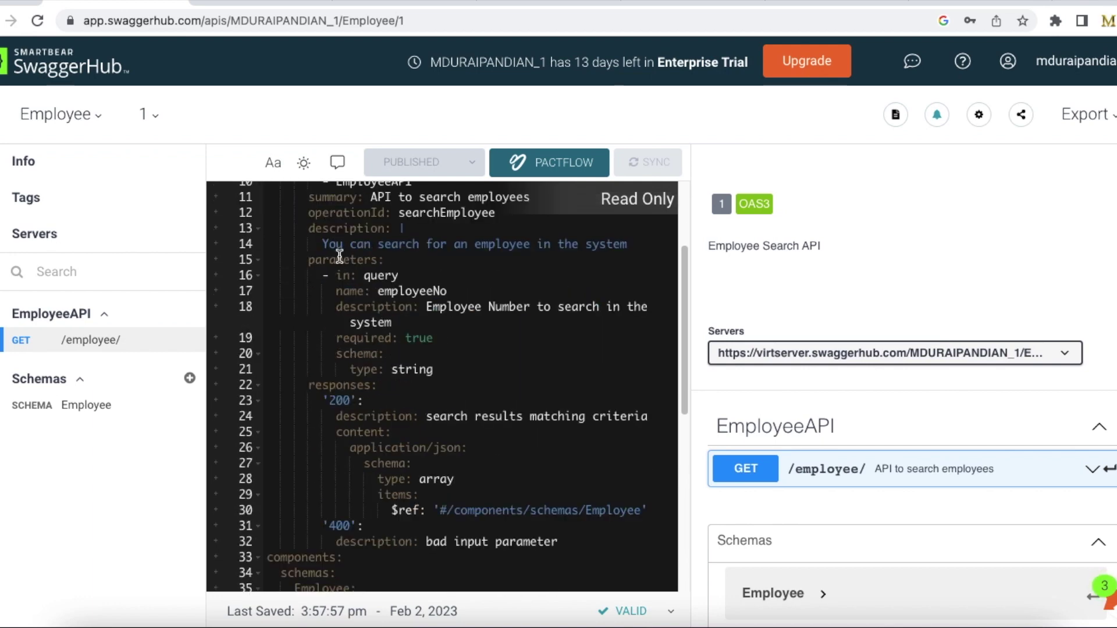
pyautogui.click(340, 291)
pyautogui.doubleClick(341, 291)
pyautogui.doubleClick(389, 291)
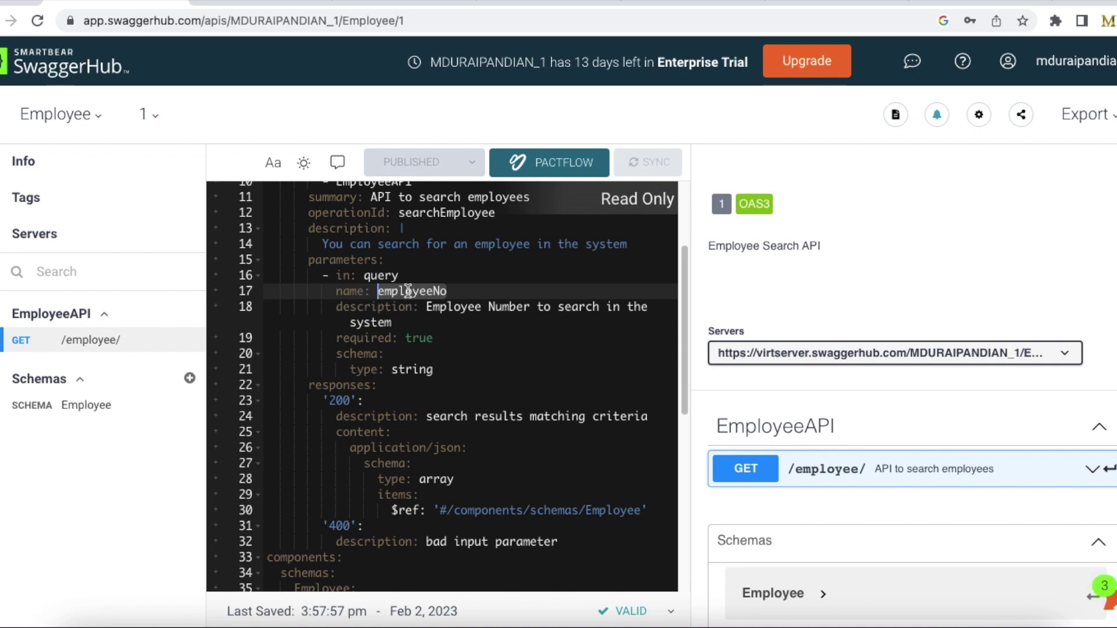
pyautogui.moveTo(431, 307); pyautogui.dragTo(621, 318)
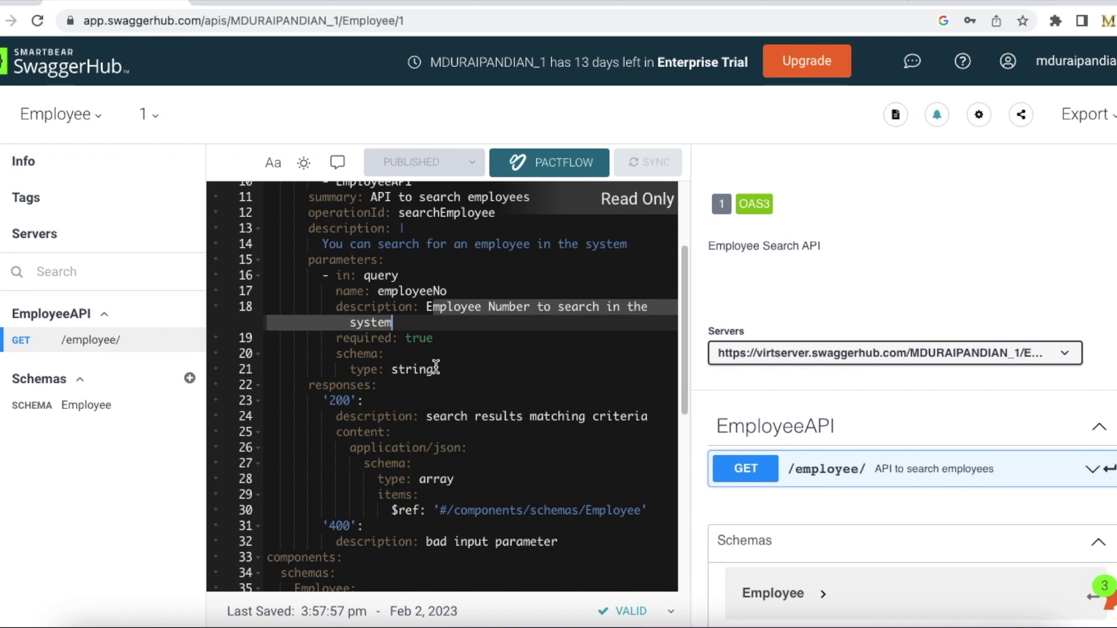
pyautogui.click(397, 369)
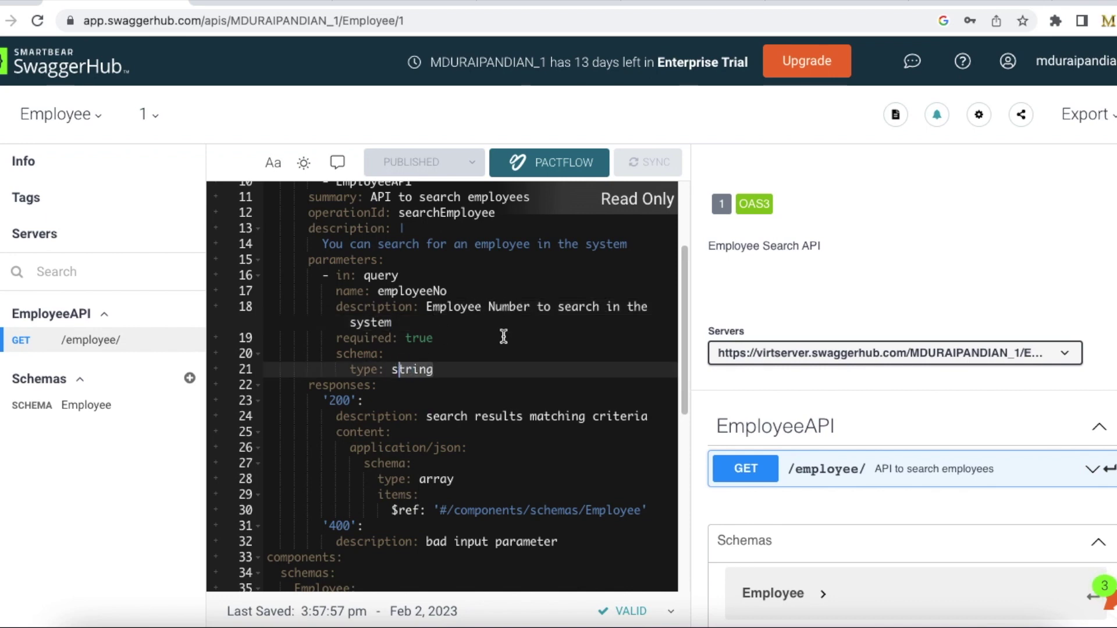
# - Examine the 200 response definition, checking the schema type and its items reference
pyautogui.scroll(-3, 492, 319)
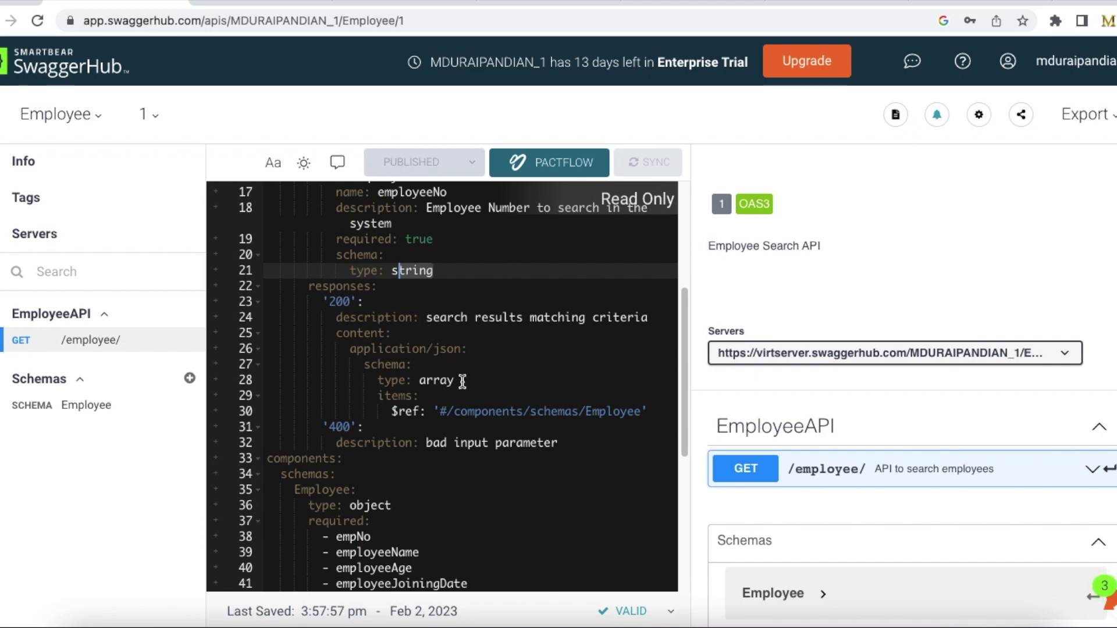
pyautogui.click(425, 379)
pyautogui.click(423, 379)
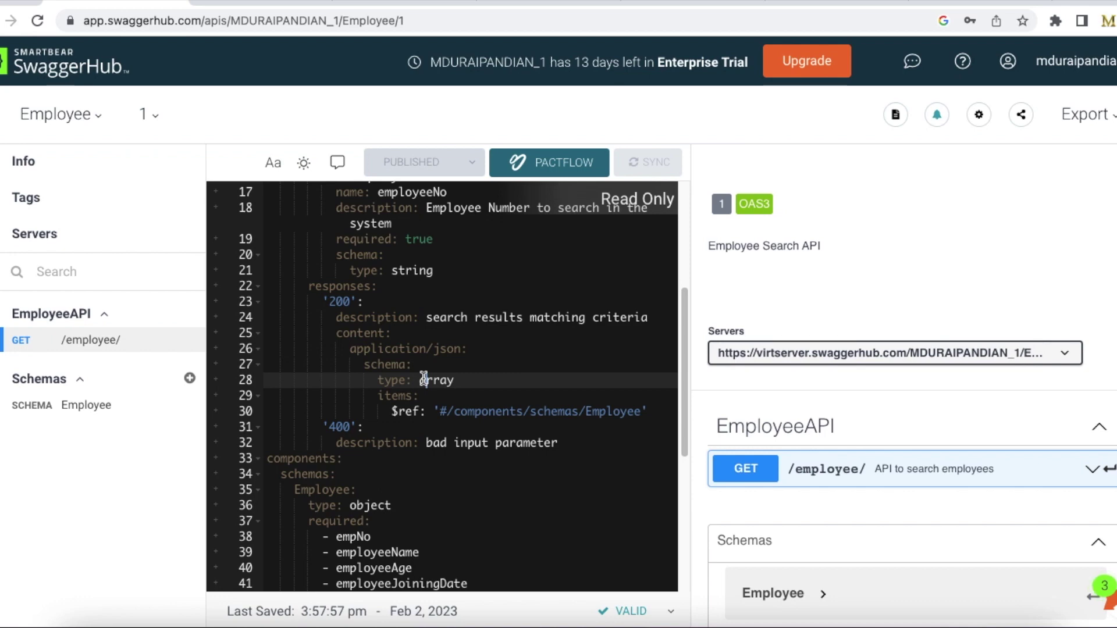
pyautogui.click(455, 381)
pyautogui.scroll(-2, 431, 380)
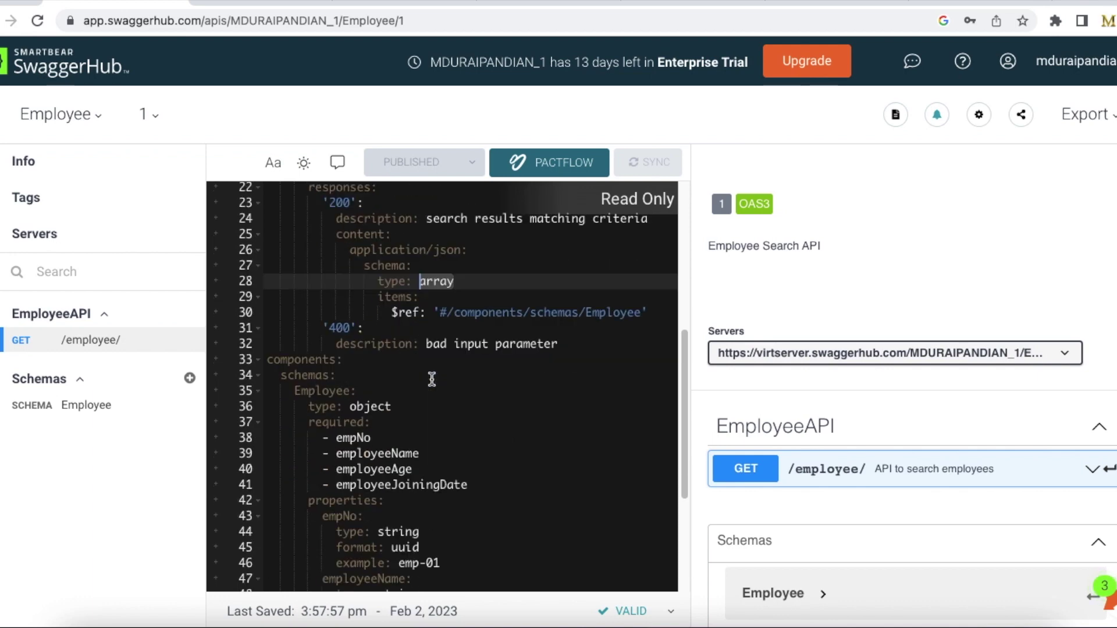
pyautogui.click(381, 297)
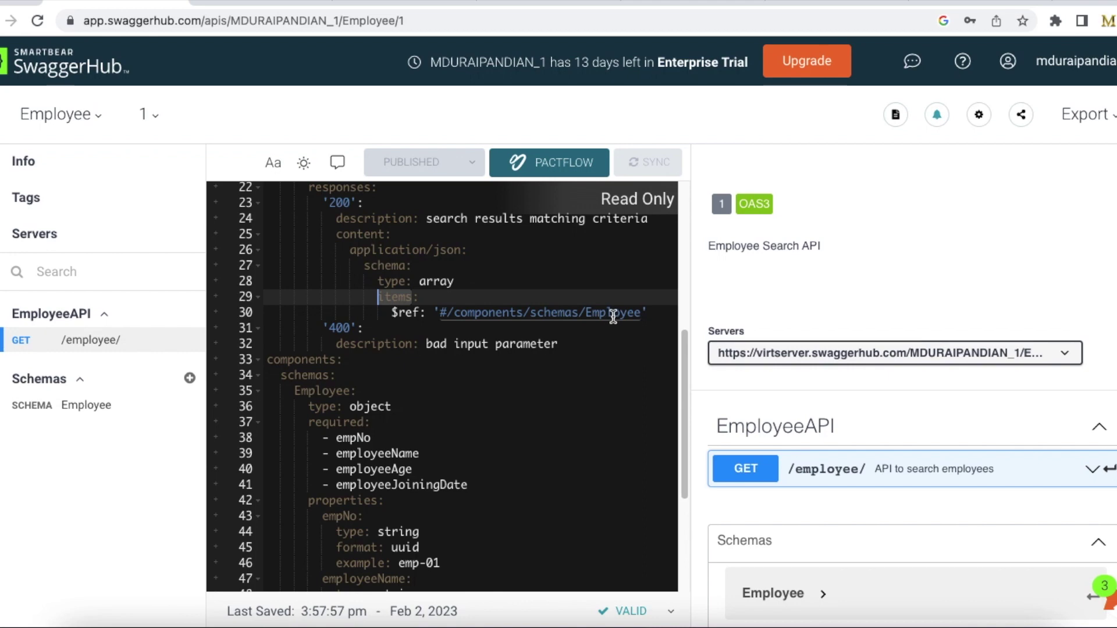
# - Examine the Employee schema under components and go through each of its required fields
pyautogui.scroll(-3, 349, 326)
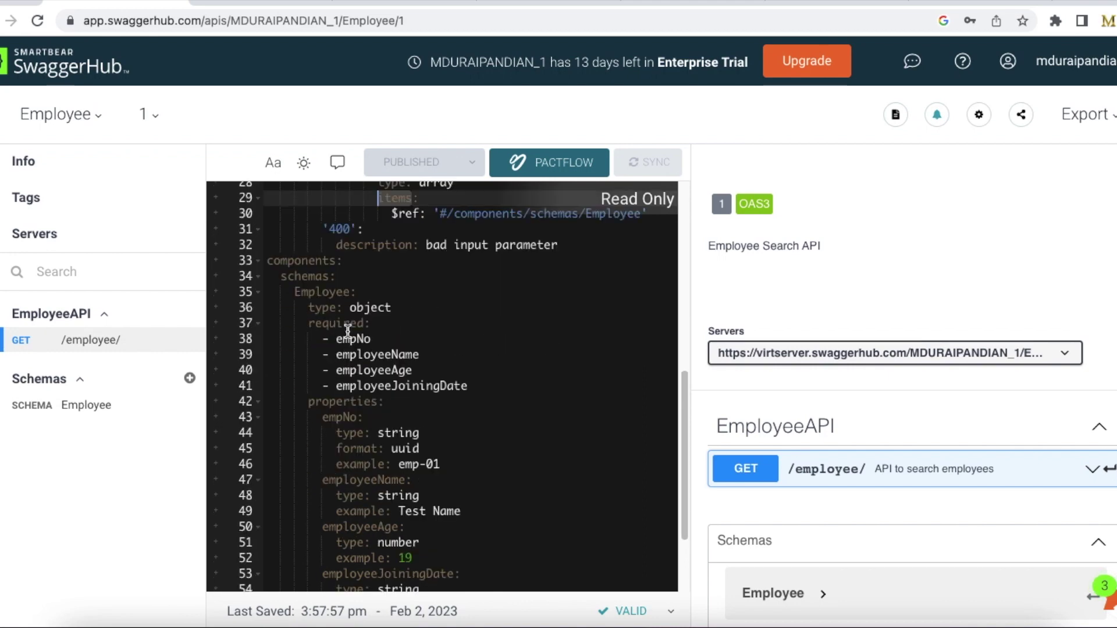
pyautogui.click(316, 291)
pyautogui.doubleClick(316, 292)
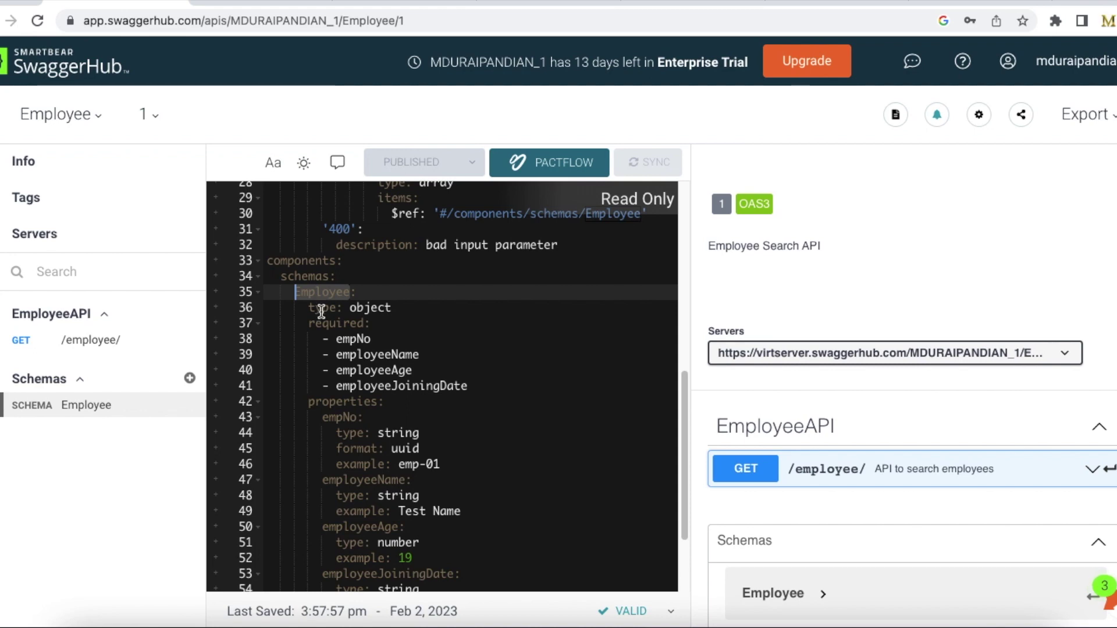
pyautogui.doubleClick(356, 341)
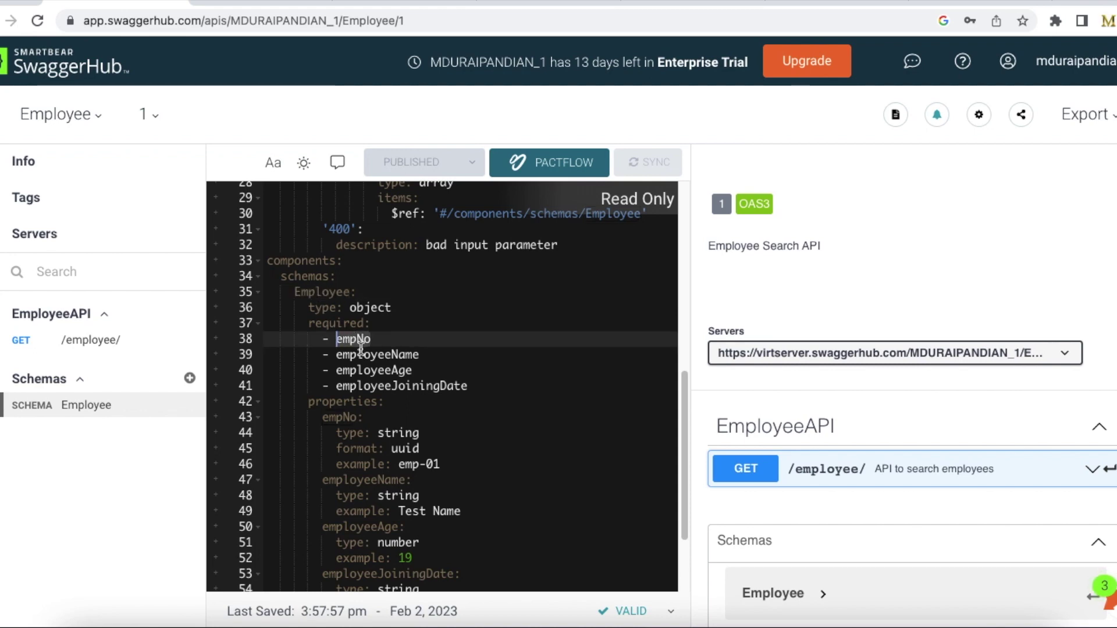
pyautogui.doubleClick(373, 355)
pyautogui.doubleClick(380, 371)
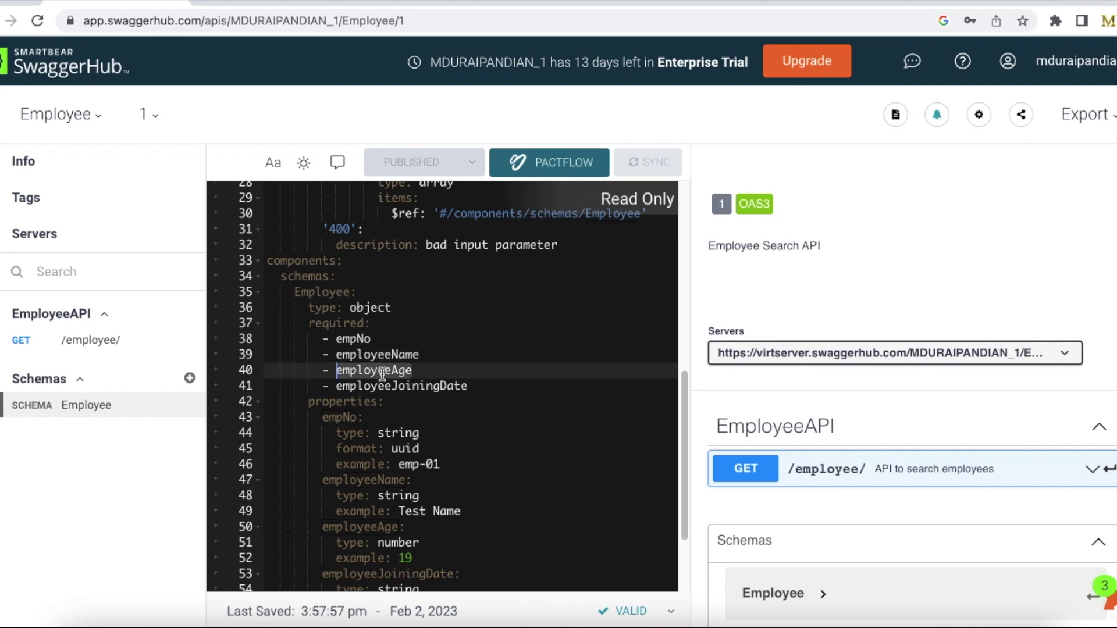
pyautogui.doubleClick(391, 387)
pyautogui.scroll(3, 392, 377)
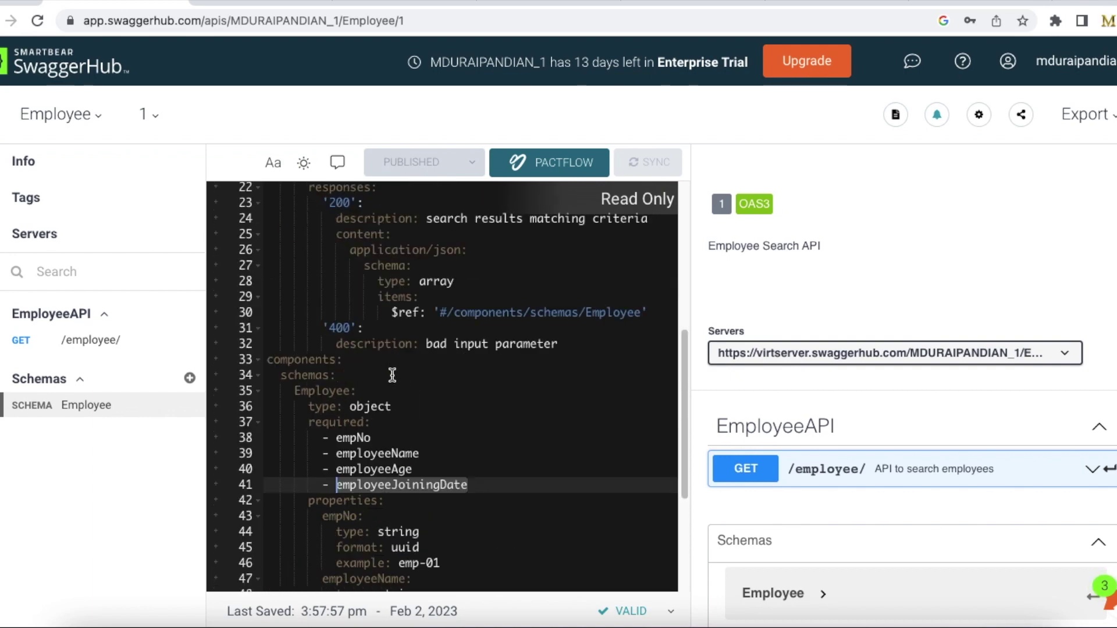
# - Review the types, formats and example values of the Employee schema's properties, from empNo through employeeJoiningDate
pyautogui.scroll(-5, 392, 375)
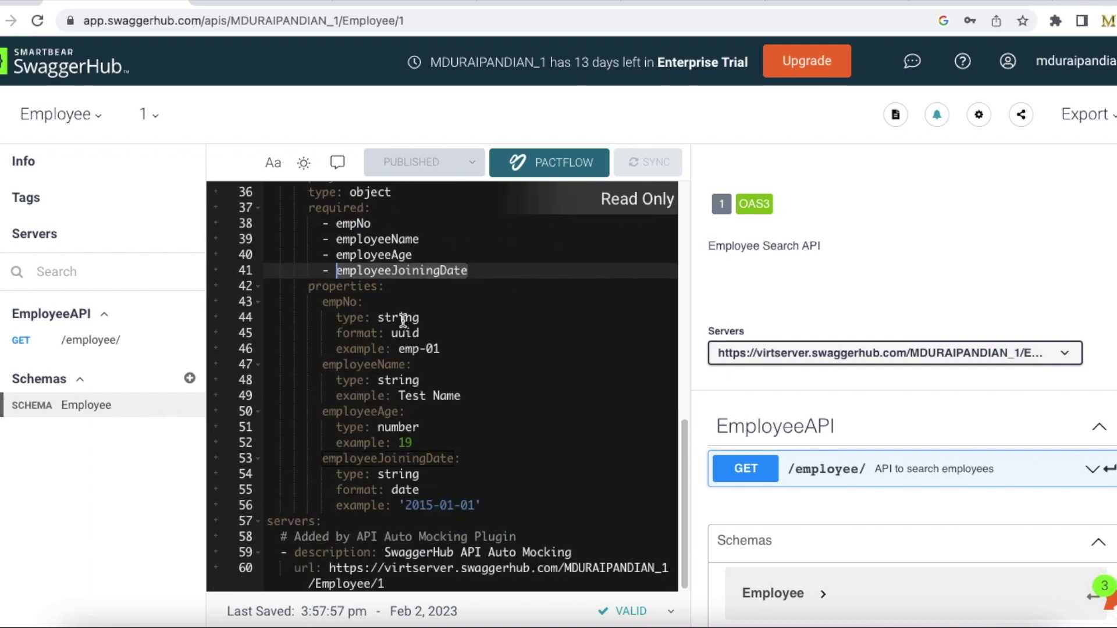
pyautogui.doubleClick(409, 334)
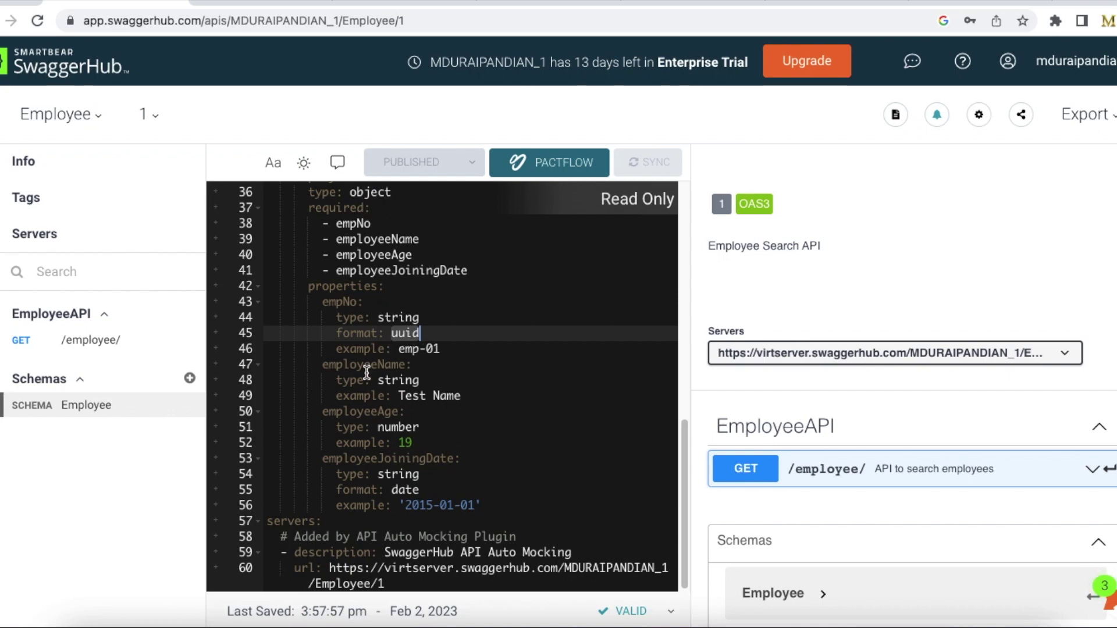
pyautogui.doubleClick(401, 381)
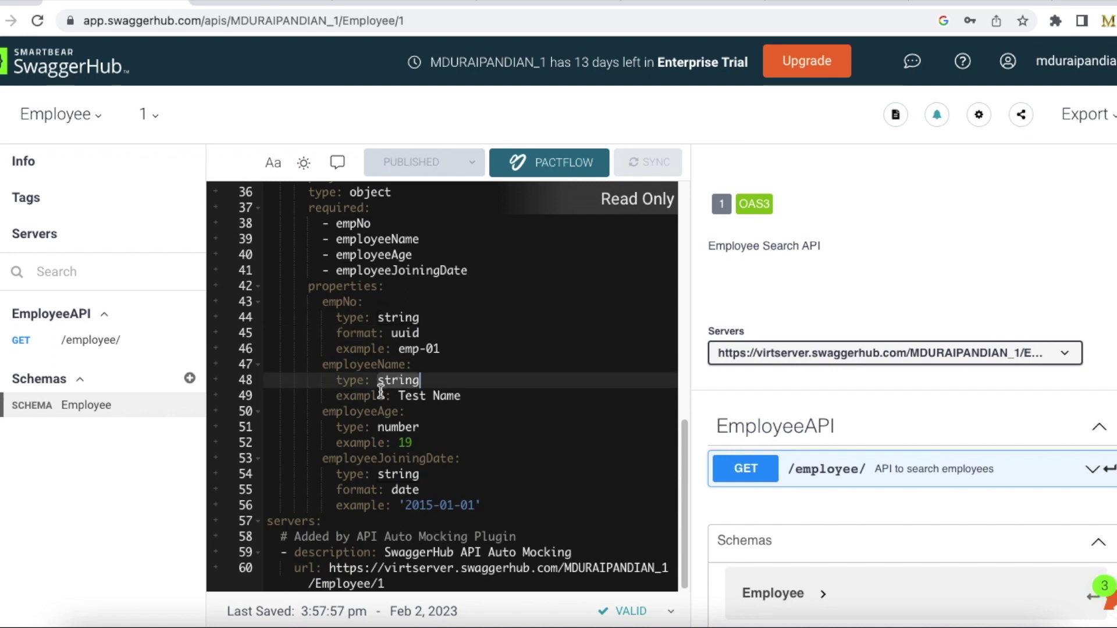
pyautogui.moveTo(392, 397); pyautogui.dragTo(455, 398)
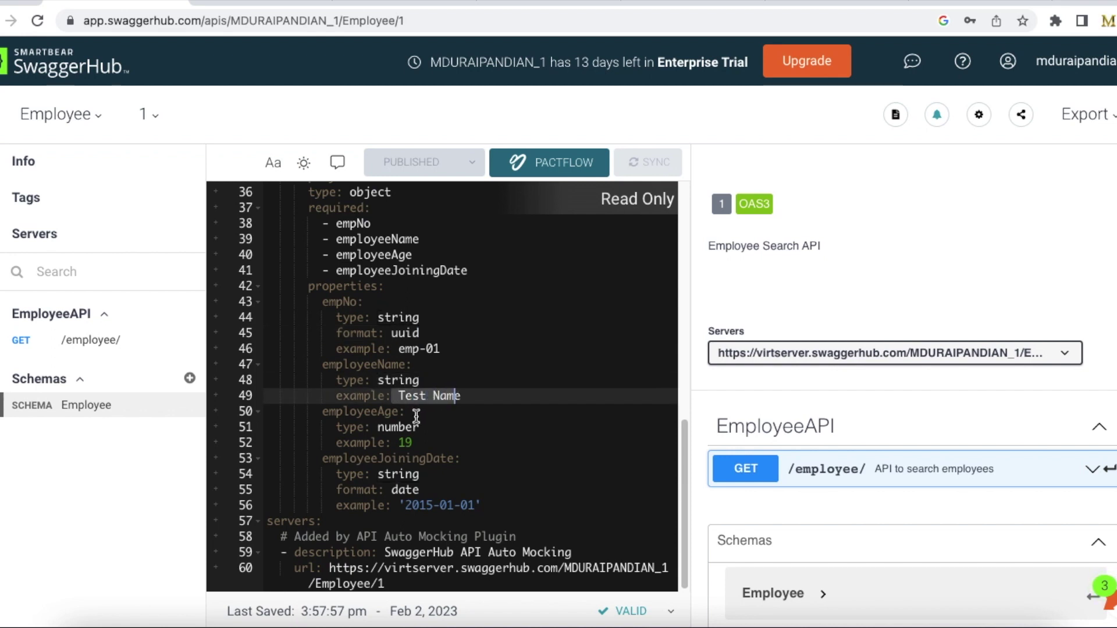
pyautogui.doubleClick(389, 432)
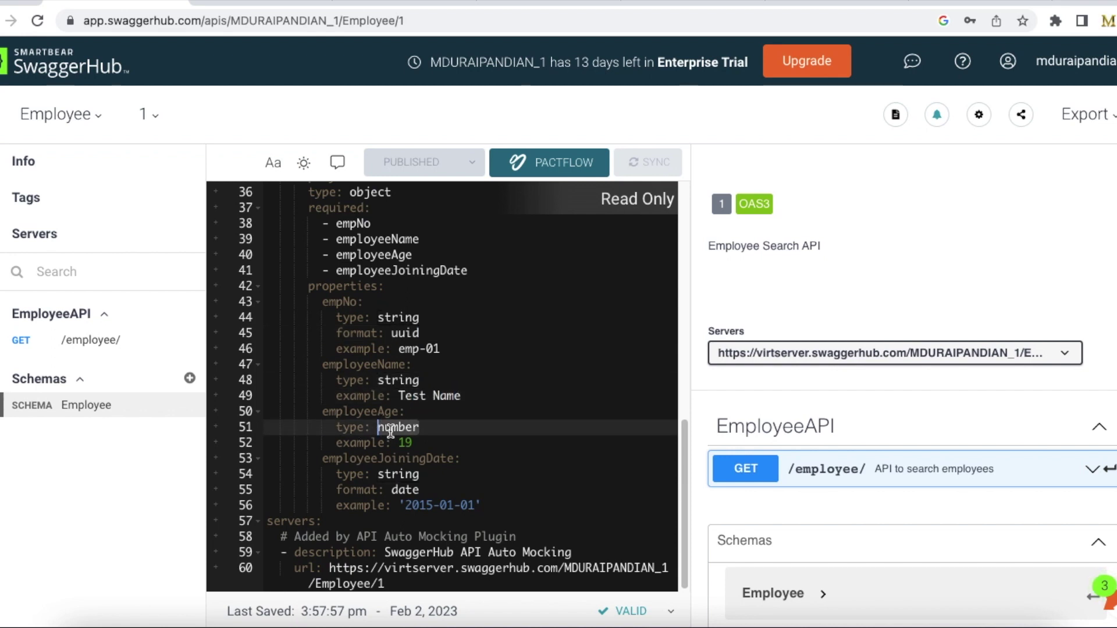
pyautogui.click(377, 445)
pyautogui.doubleClick(377, 445)
pyautogui.doubleClick(405, 443)
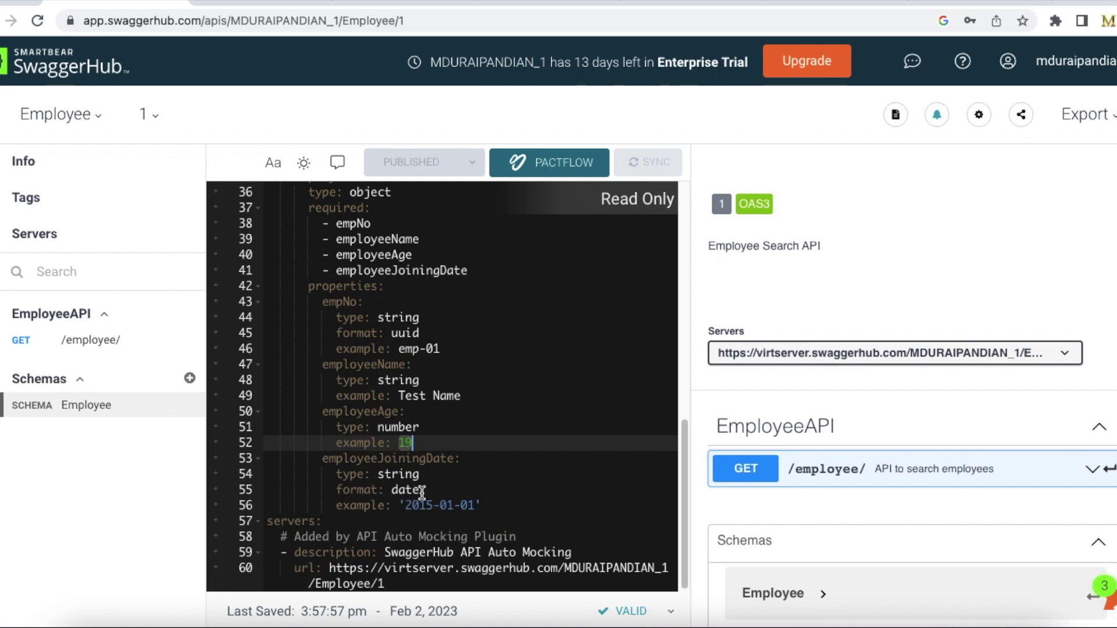
pyautogui.moveTo(500, 504); pyautogui.dragTo(399, 505)
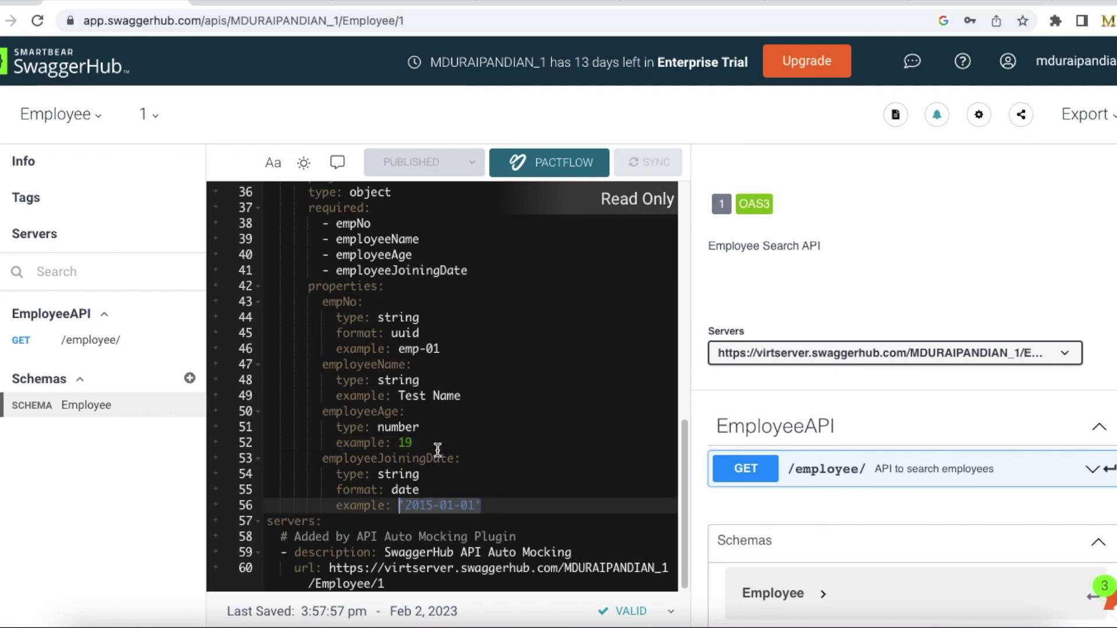
# - Examine the API Auto Mocking server entry in the definition and look back over the GET operation's parameter and responses
pyautogui.moveTo(290, 536); pyautogui.dragTo(433, 584)
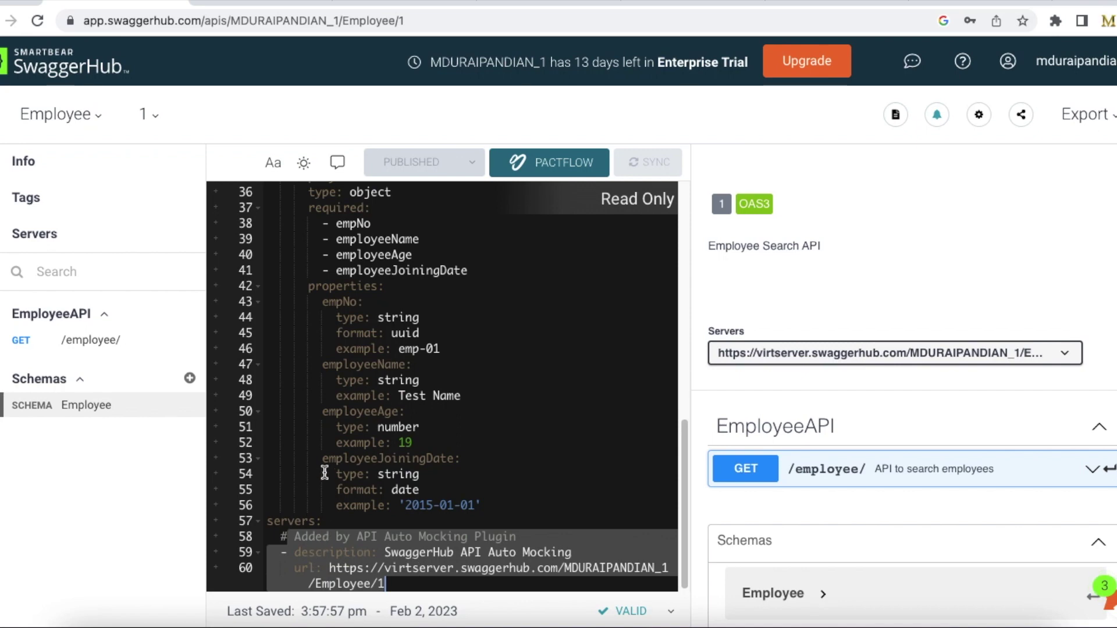
pyautogui.scroll(5, 324, 471)
pyautogui.scroll(2, 324, 470)
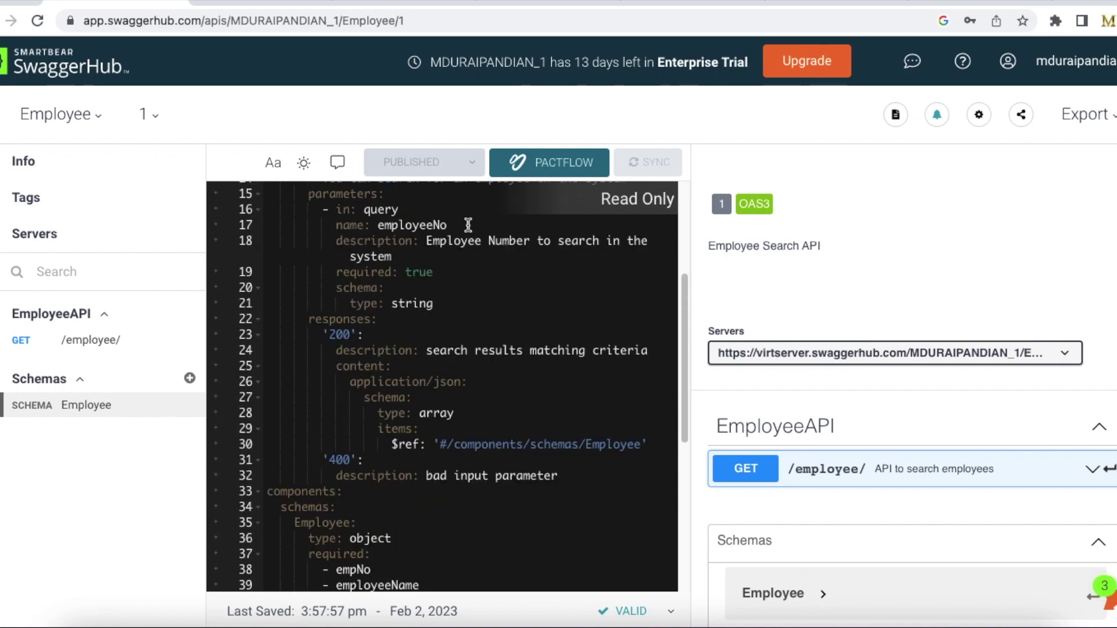
pyautogui.scroll(1, 437, 302)
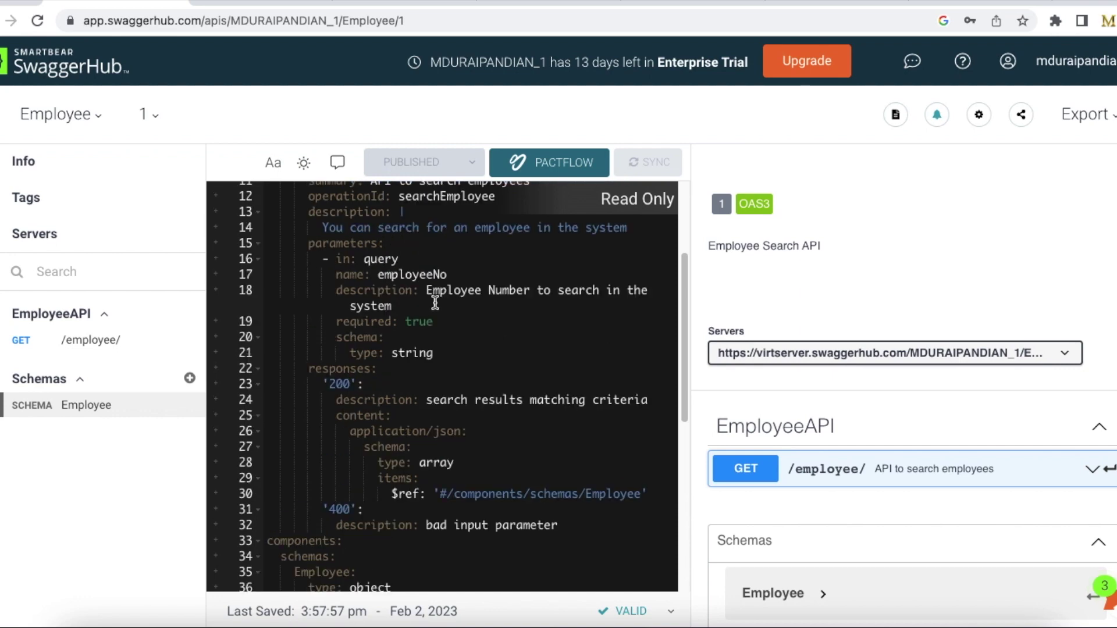
# - Check the version options of the Employee API and return to the start of the definition
pyautogui.click(157, 124)
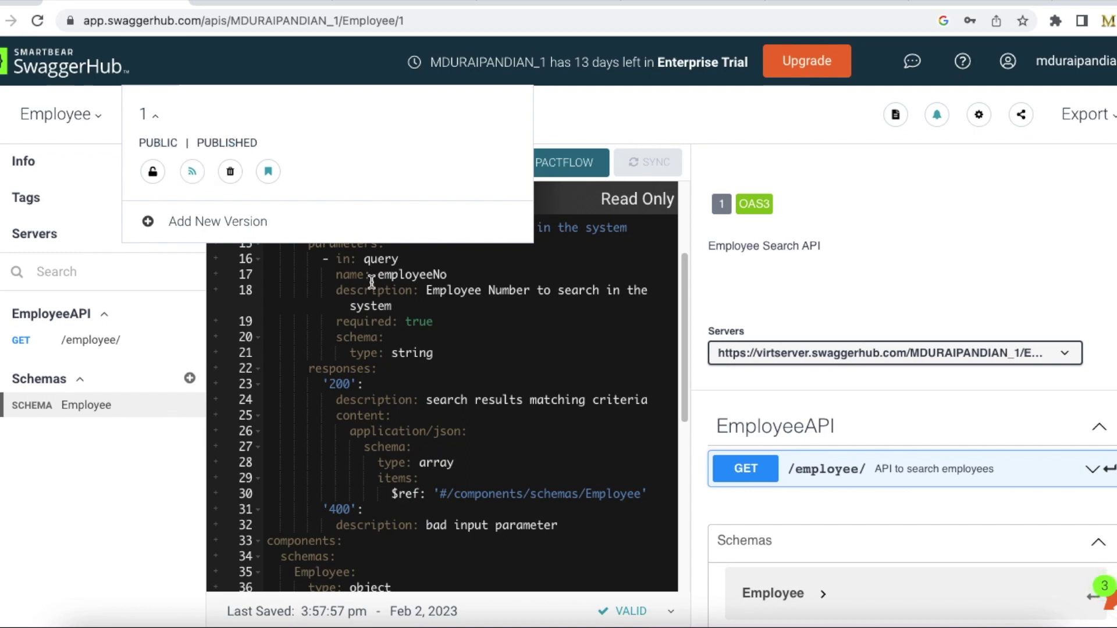
pyautogui.click(460, 365)
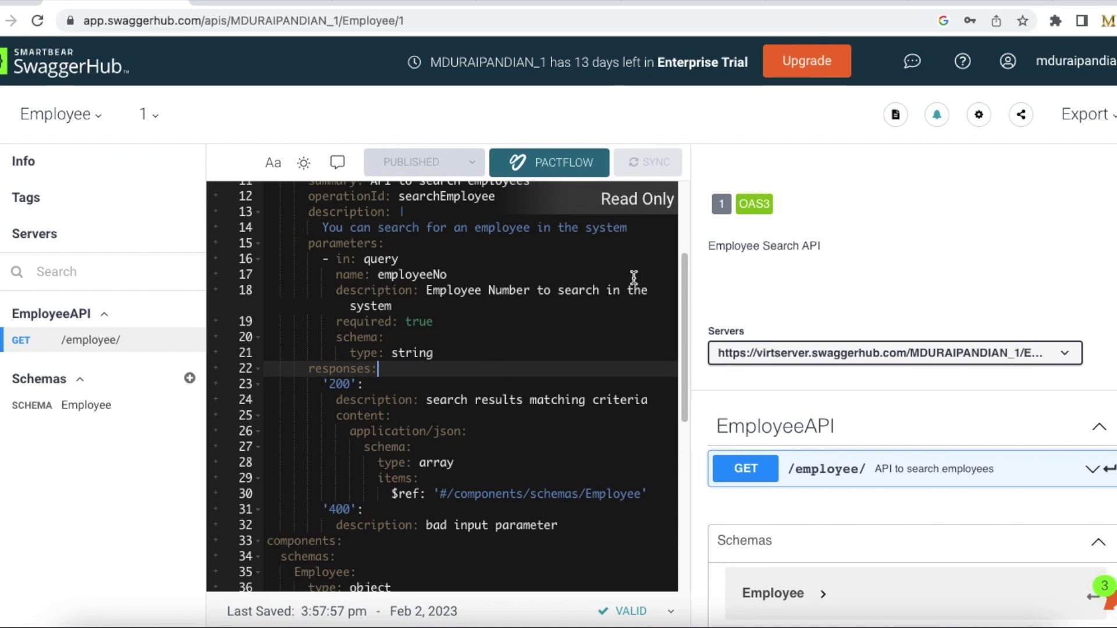
pyautogui.moveTo(683, 304); pyautogui.dragTo(689, 228)
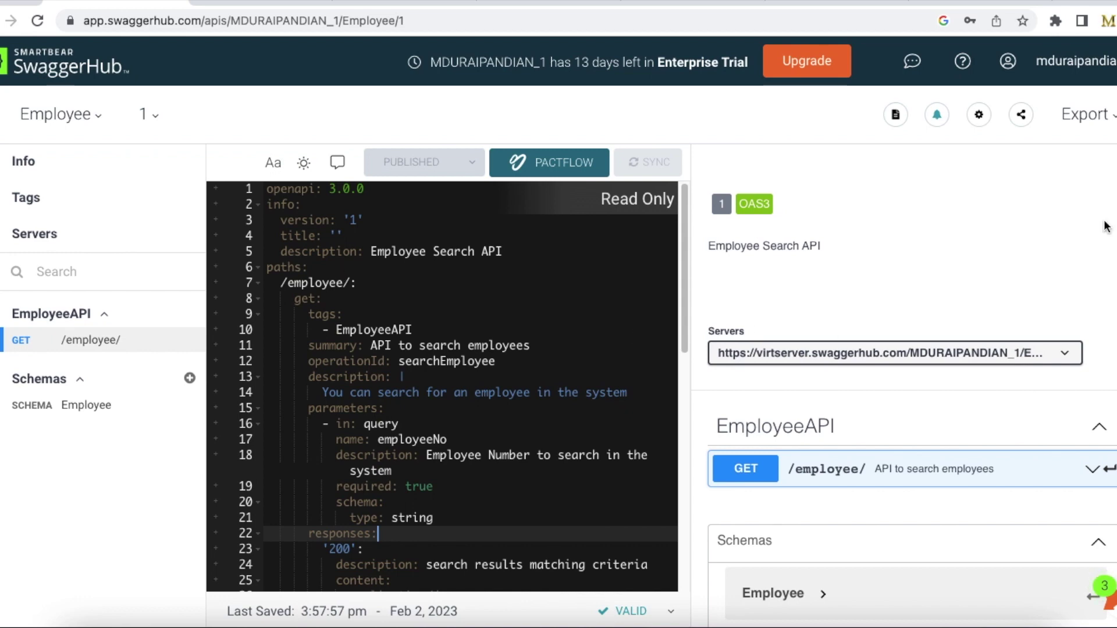
# - Try out the GET /employee/ operation by executing it with employeeNo set to 1
pyautogui.scroll(-2, 754, 402)
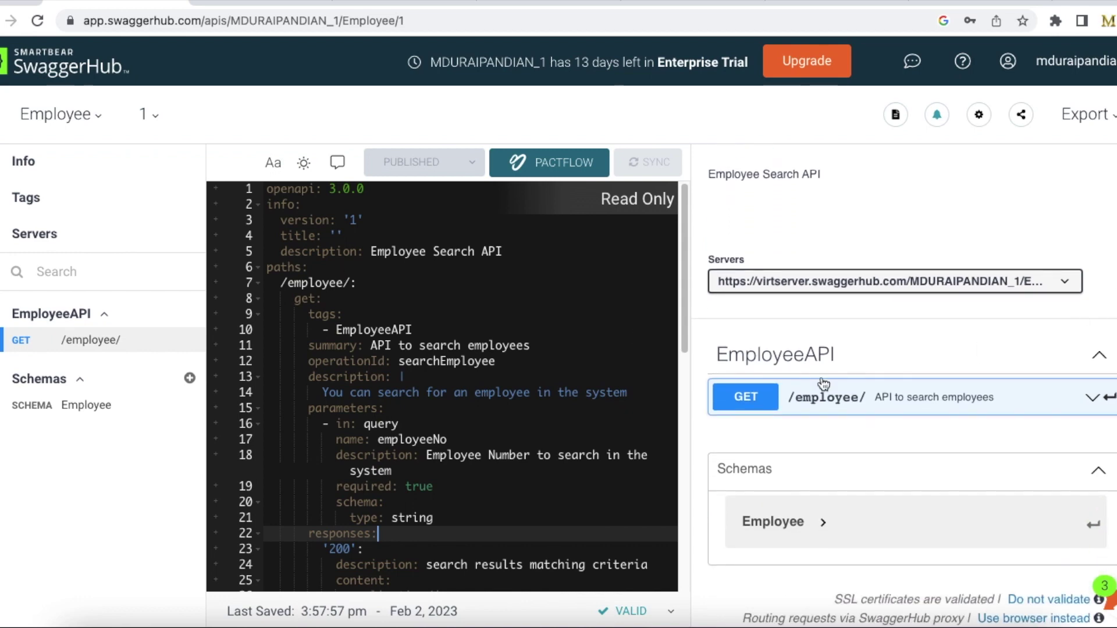
pyautogui.click(753, 401)
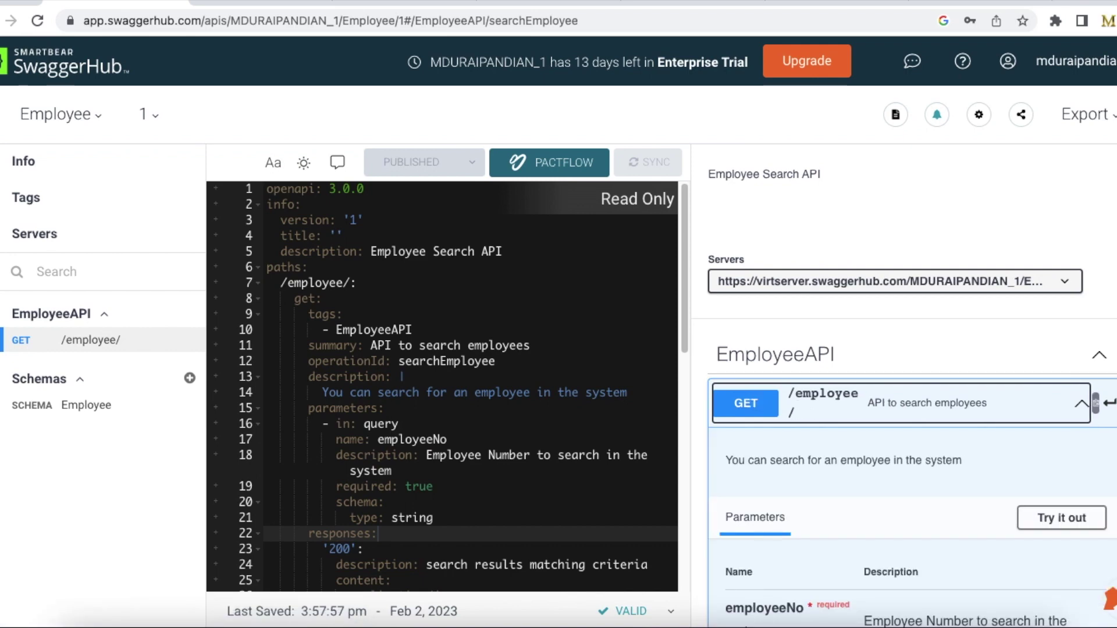
pyautogui.click(1067, 505)
pyautogui.scroll(-5, 915, 401)
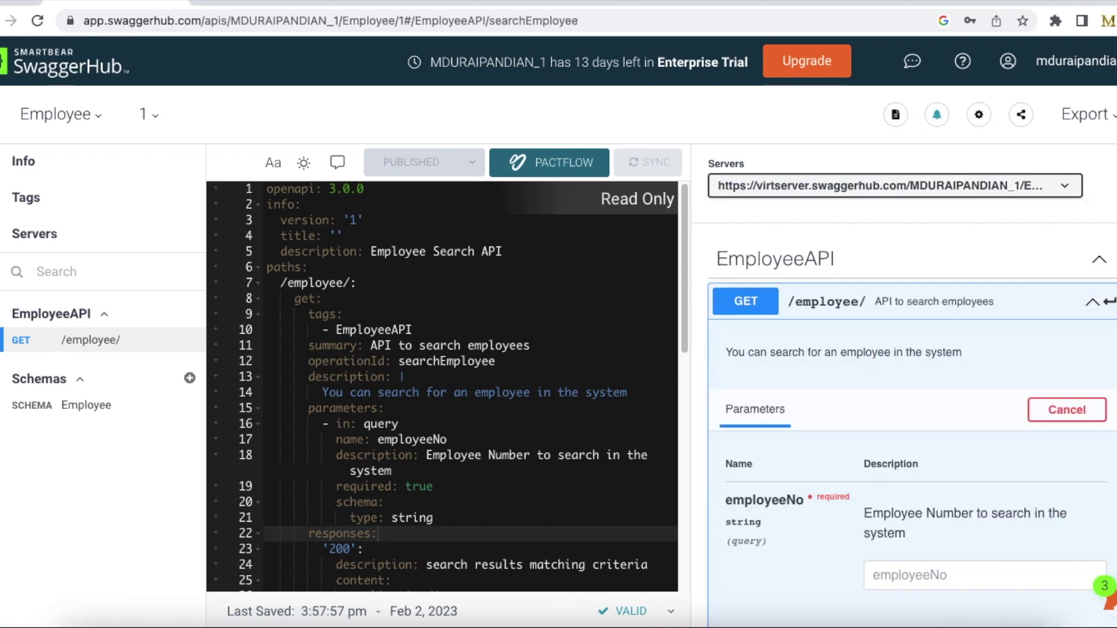
pyautogui.click(915, 400)
pyautogui.write('1')
pyautogui.click(943, 467)
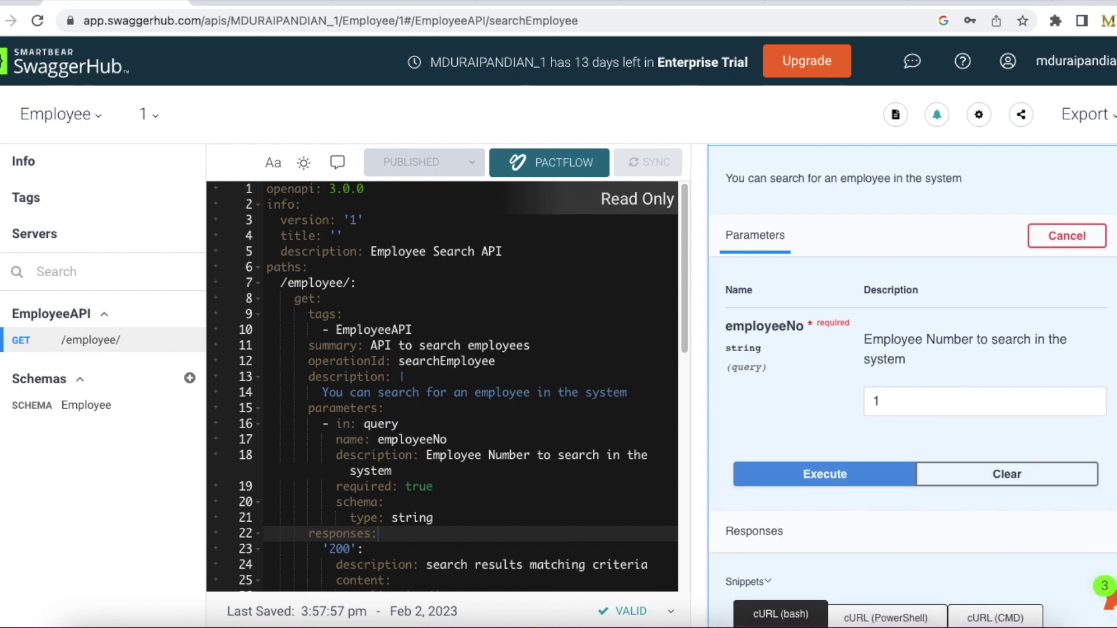
# - Examine the server response to the executed request, including the fields returned in the response body
pyautogui.scroll(-8, 913, 384)
pyautogui.scroll(-2, 841, 345)
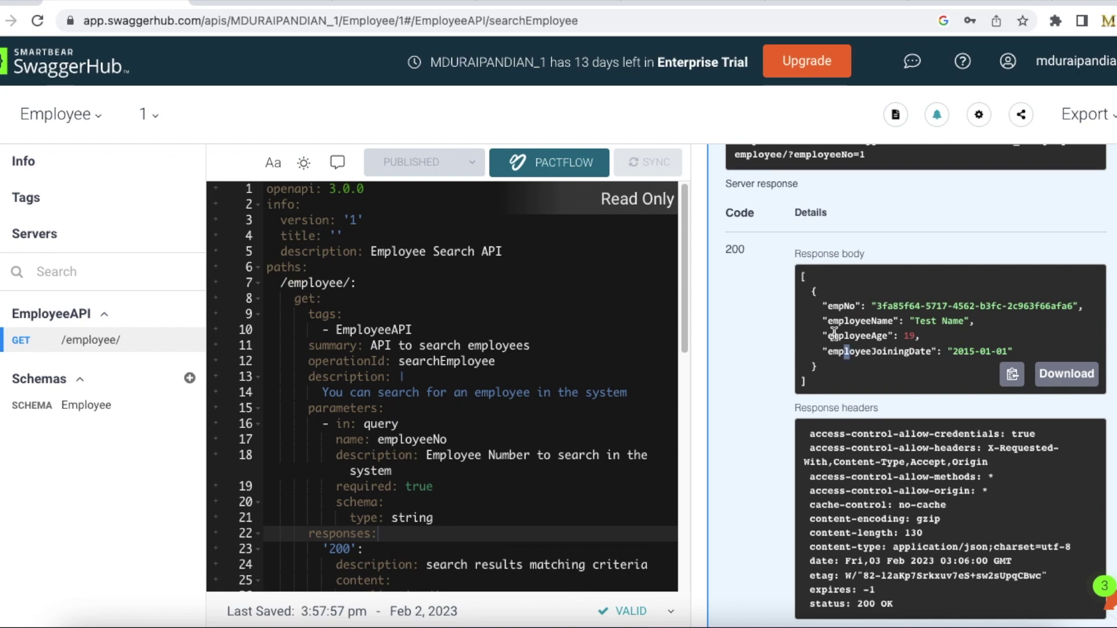
pyautogui.moveTo(841, 345); pyautogui.dragTo(805, 276)
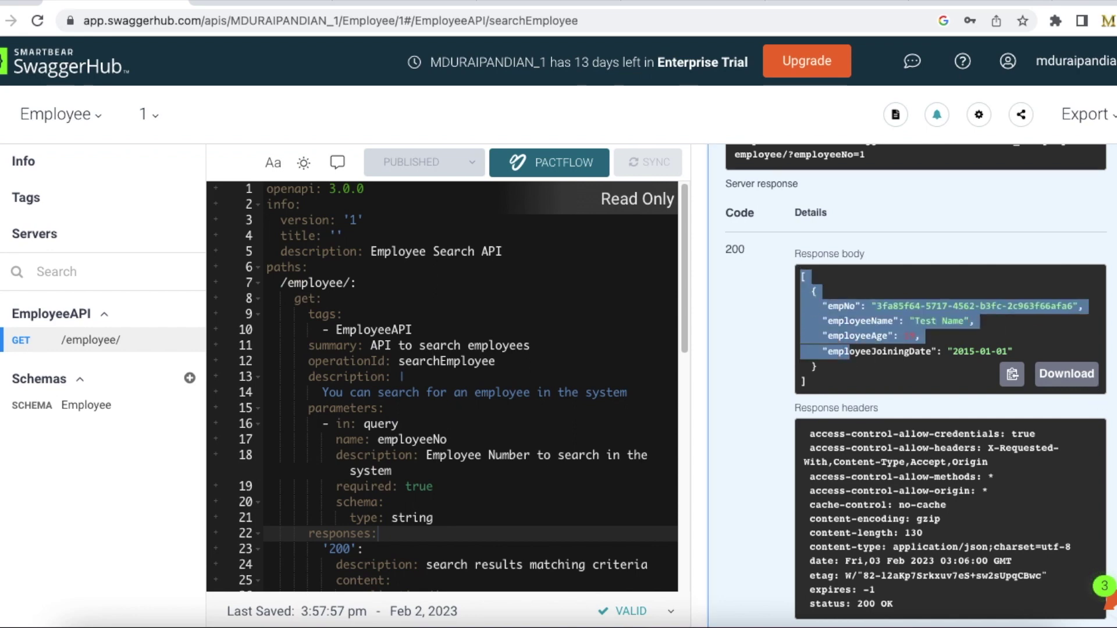
pyautogui.scroll(12, 1086, 374)
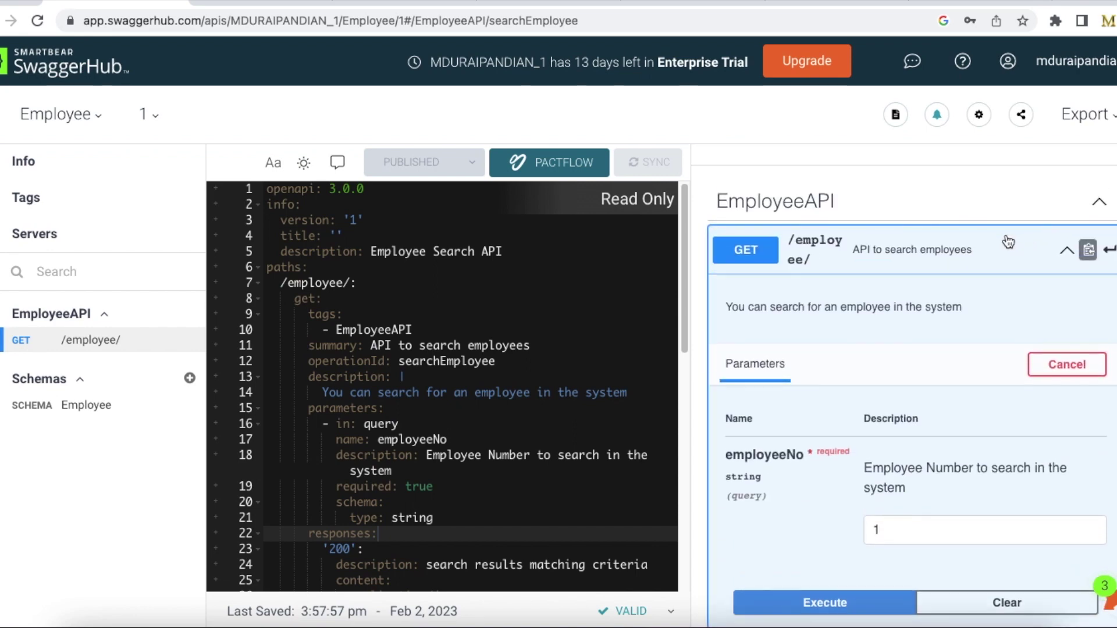
# - Collapse the GET /employee/ operation and download the API definition as JSON Resolved
pyautogui.click(1005, 243)
pyautogui.click(1080, 121)
pyautogui.moveTo(1084, 339)
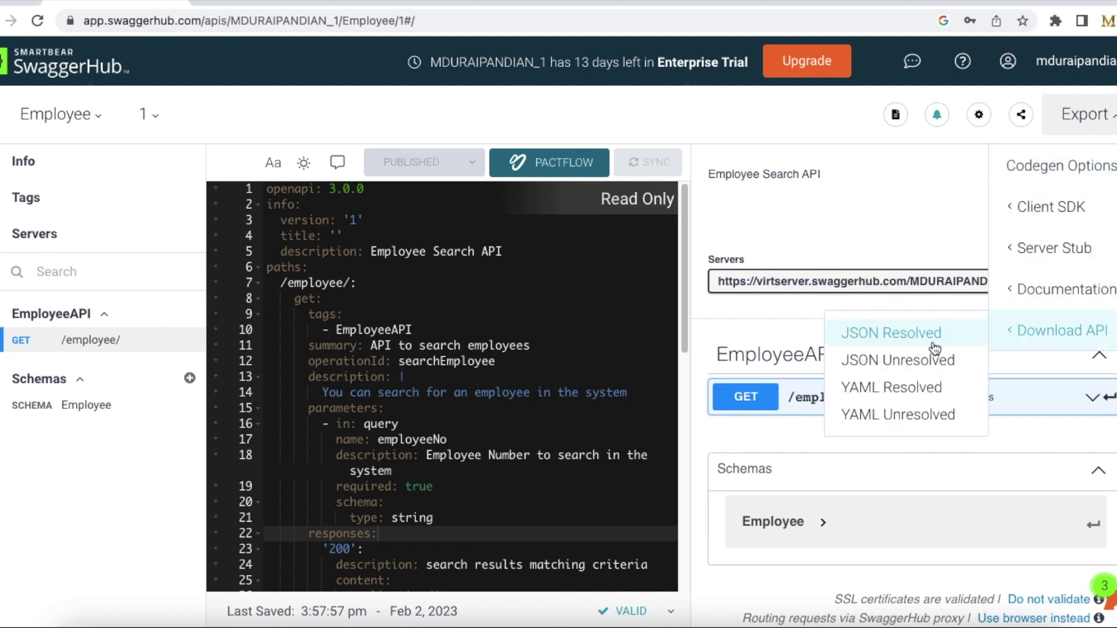
pyautogui.click(903, 342)
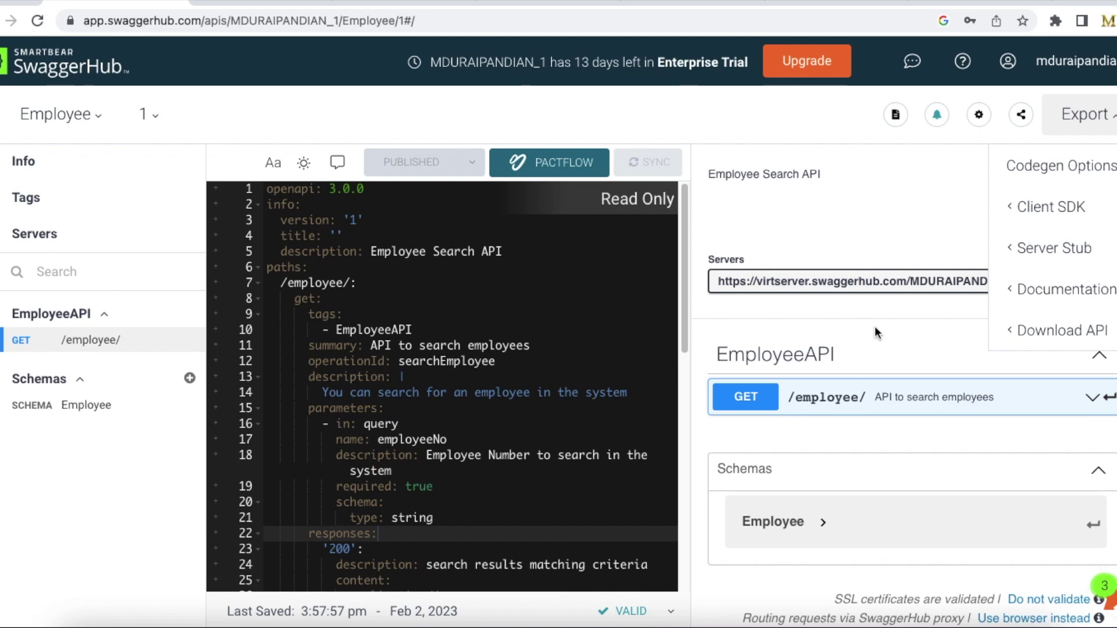
# - Switch to Salesforce Setup and examine the EmployeeAPI external credential, including its related named credentials
pyautogui.click(367, 1)
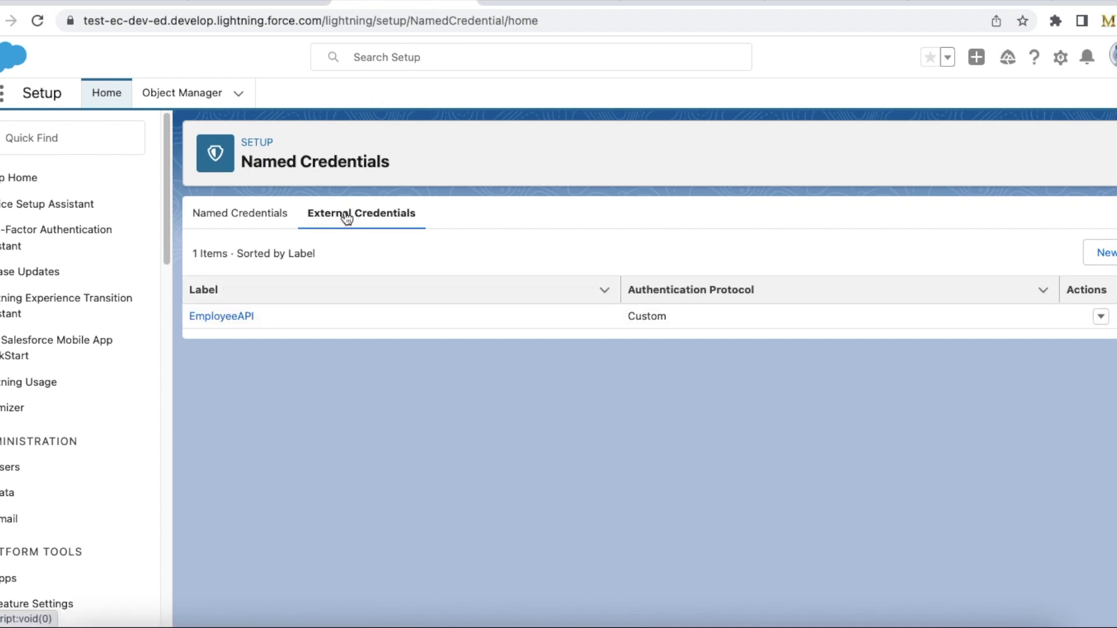
pyautogui.moveTo(169, 211); pyautogui.dragTo(395, 309)
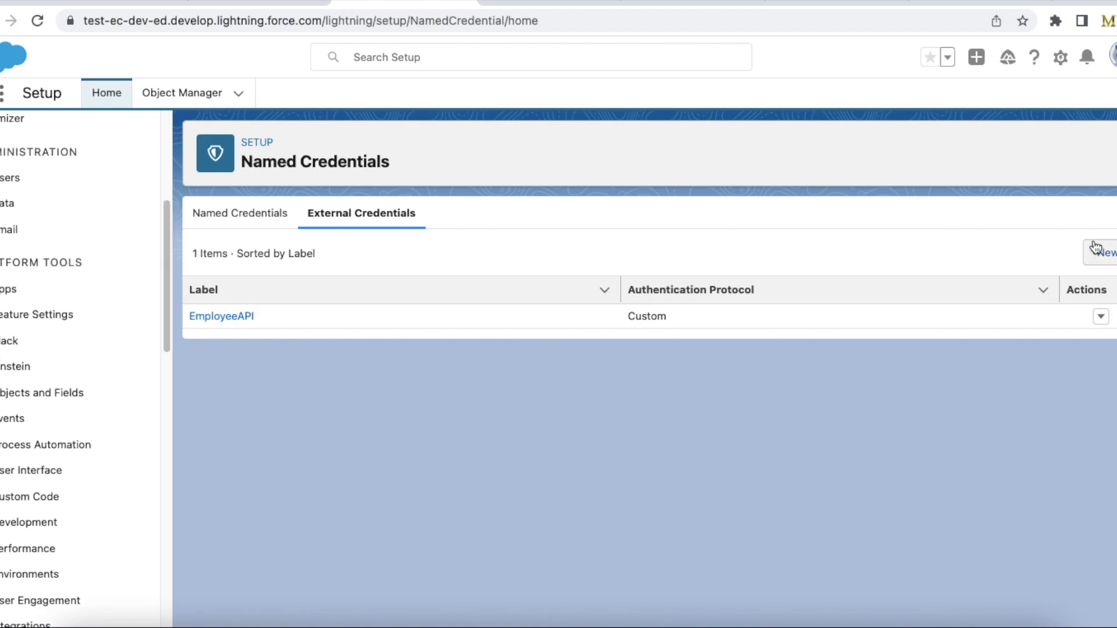
pyautogui.click(229, 320)
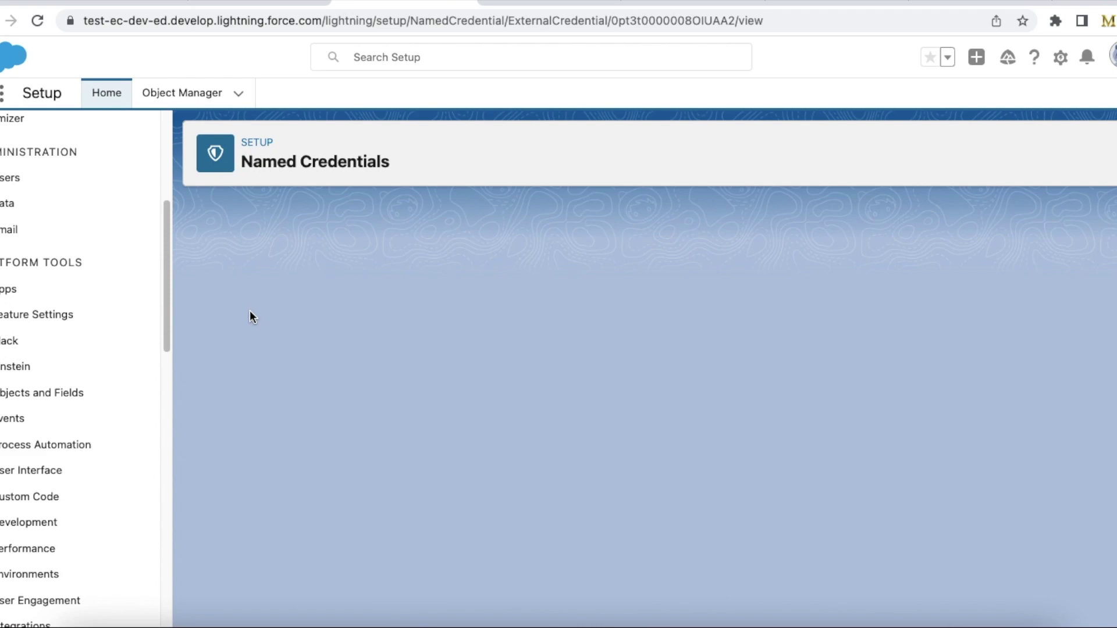
pyautogui.scroll(-1, 357, 314)
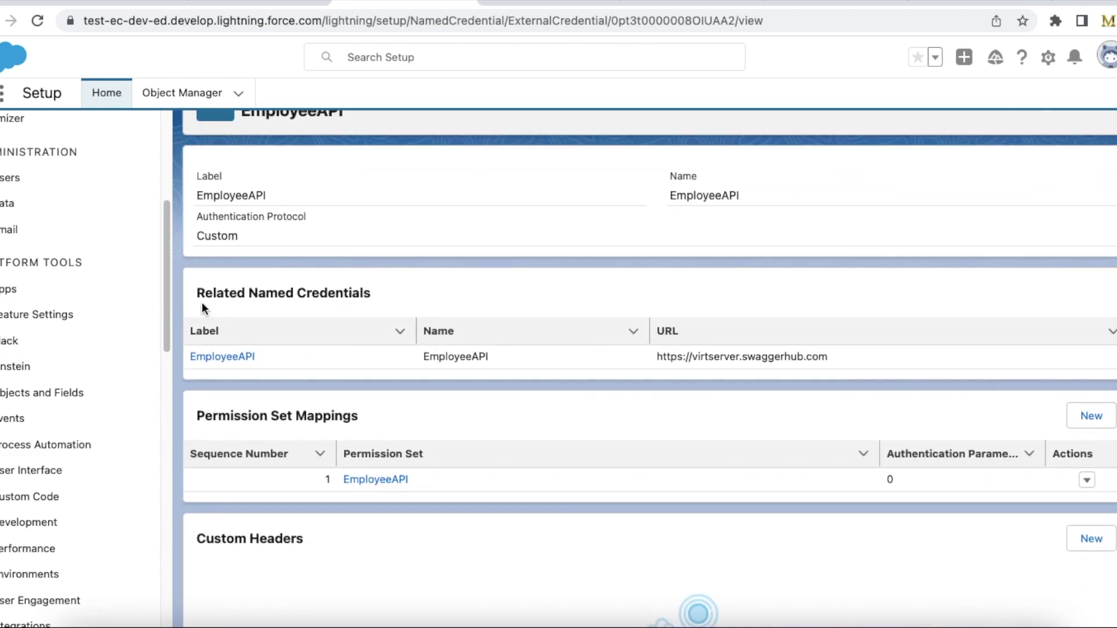
pyautogui.moveTo(197, 294); pyautogui.dragTo(347, 292)
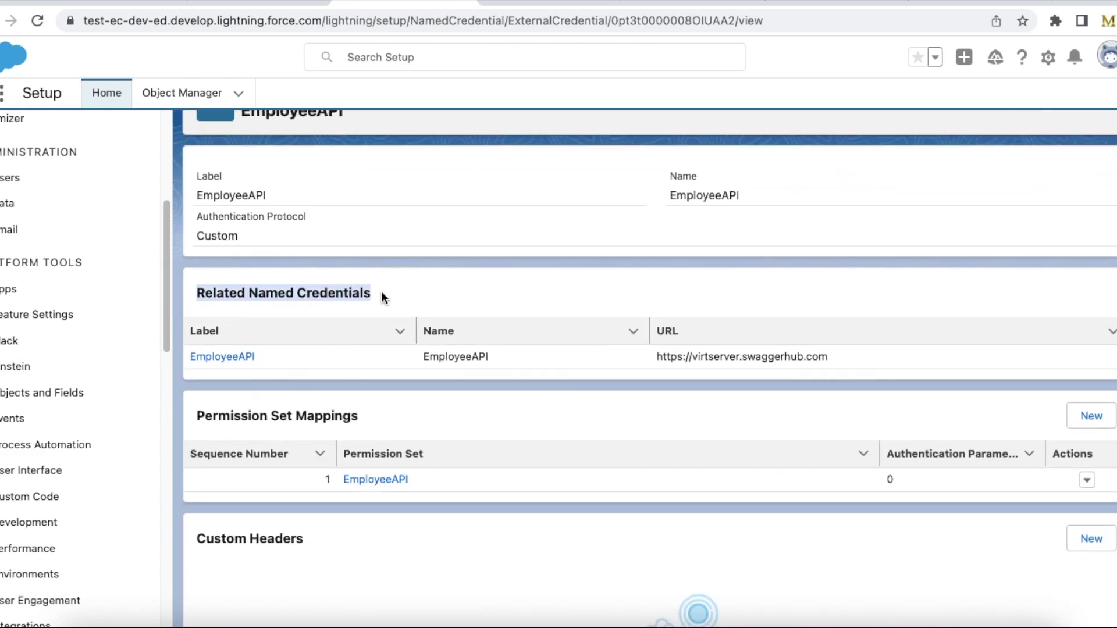
# - Open the EmployeeAPI named credential and check its URL and linked external credential
pyautogui.click(523, 6)
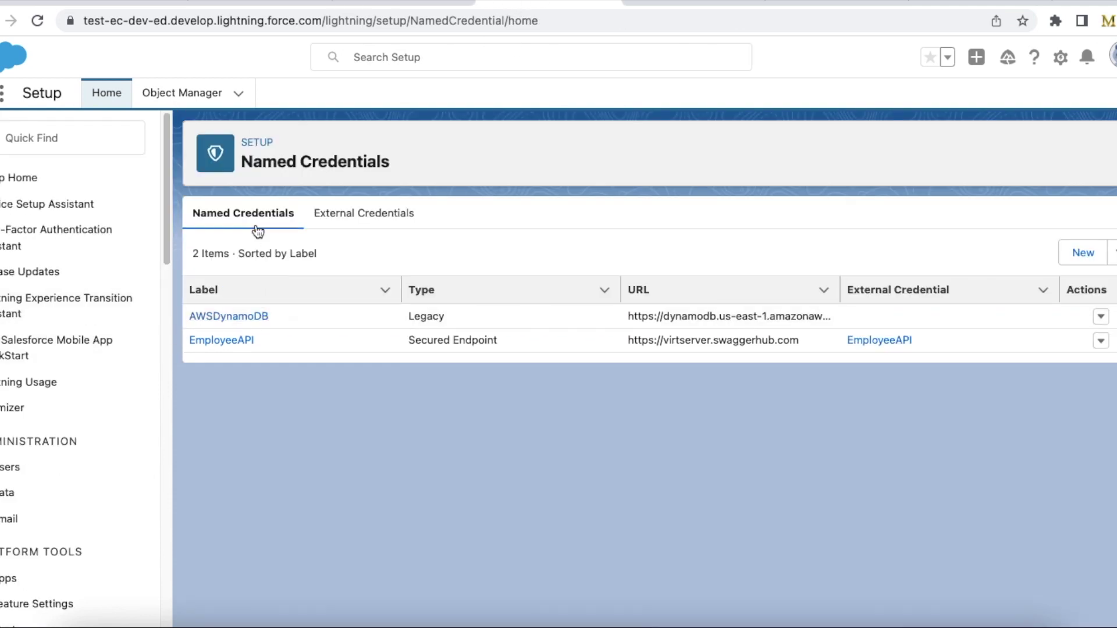
pyautogui.click(236, 342)
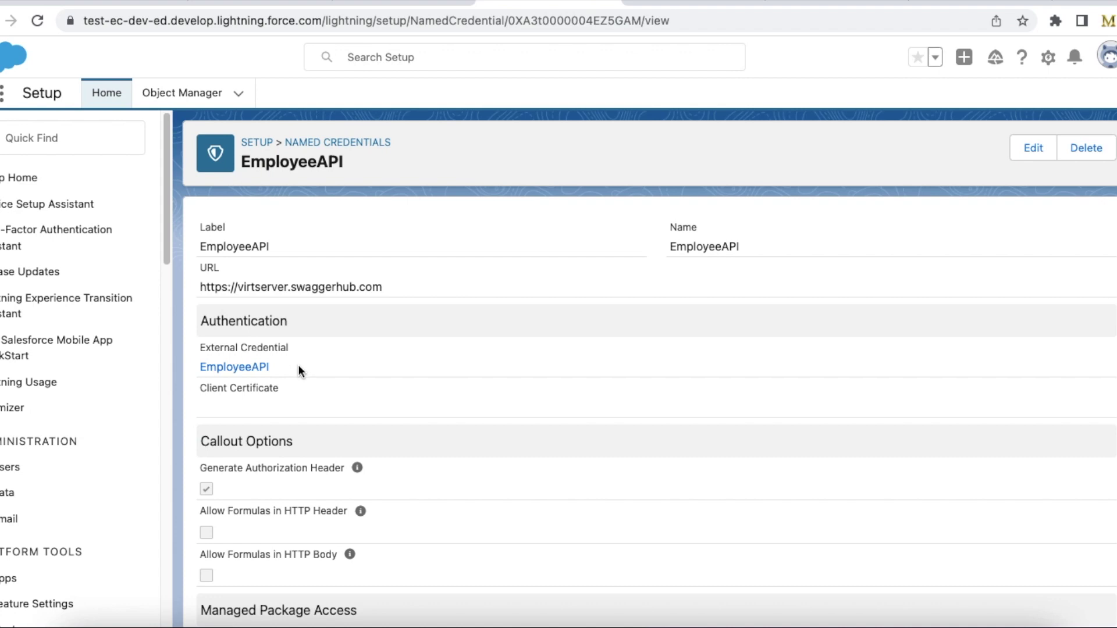
pyautogui.moveTo(297, 365); pyautogui.dragTo(202, 352)
pyautogui.moveTo(392, 287); pyautogui.dragTo(193, 287)
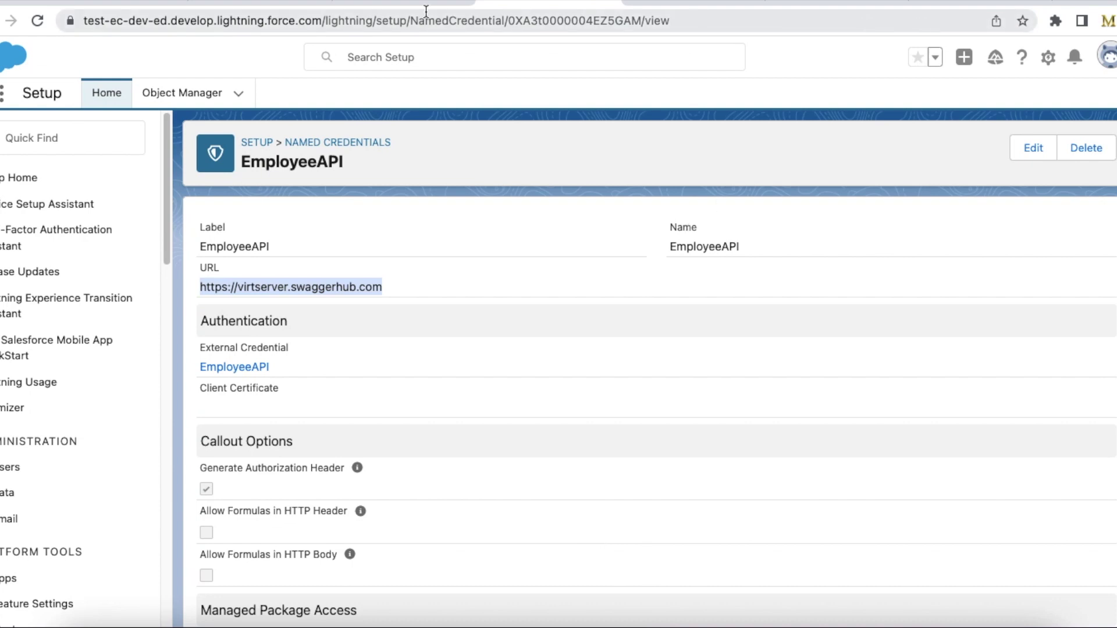
# - Compare the server URL of the Employee API in SwaggerHub with the named credential's URL in Salesforce
pyautogui.click(136, 2)
pyautogui.click(808, 282)
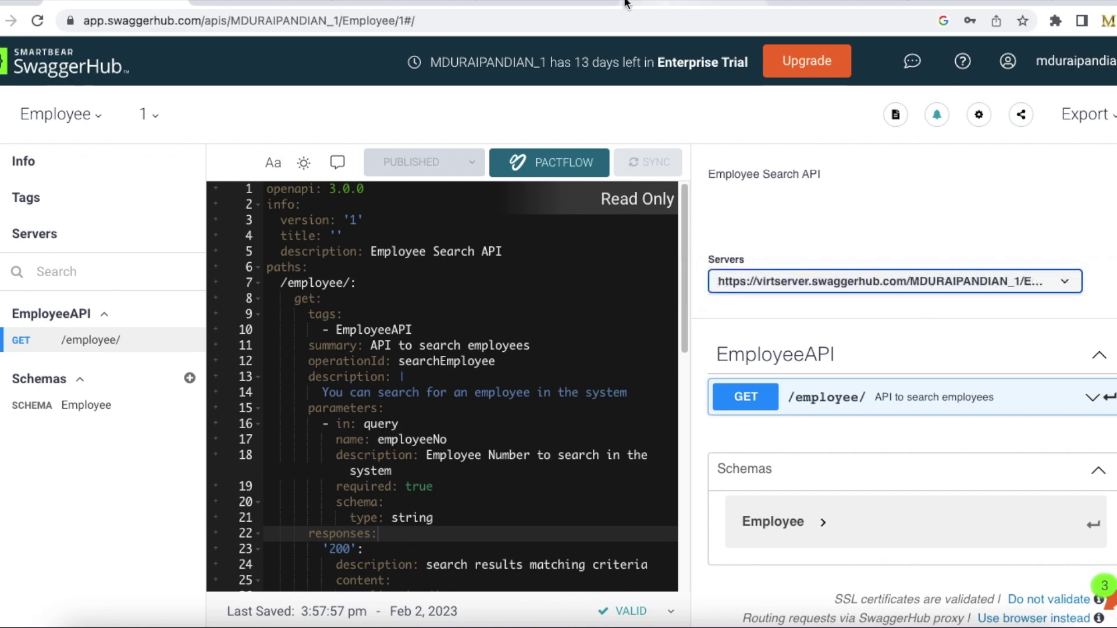
pyautogui.click(501, 3)
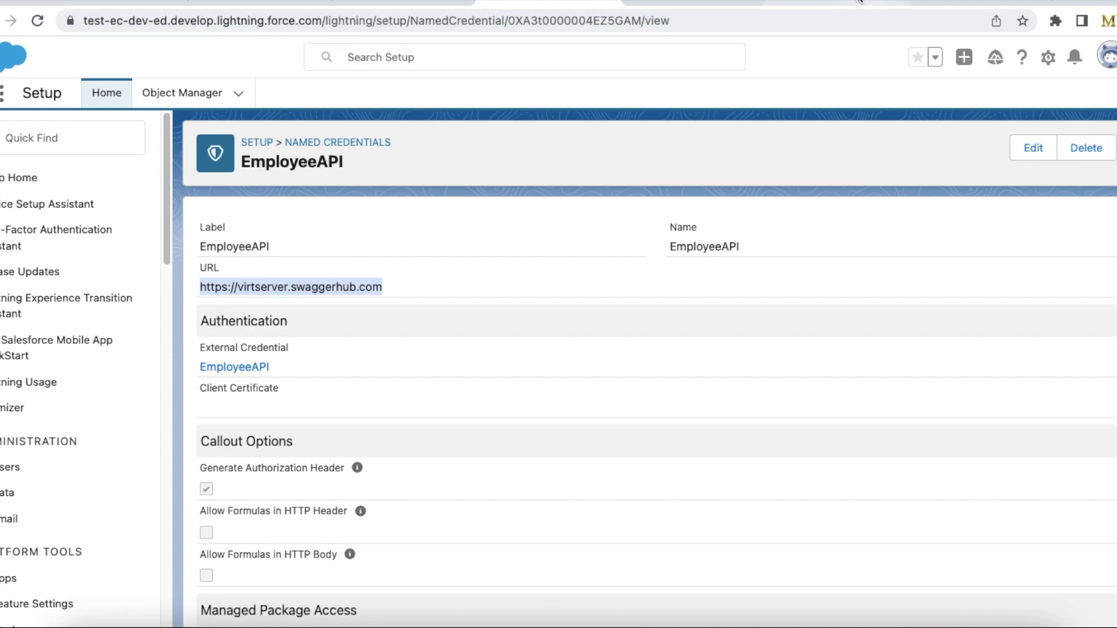
# - Examine the EmployeeAPI permission set's object permissions for User External Credentials, focusing on the Read permission
pyautogui.click(706, 3)
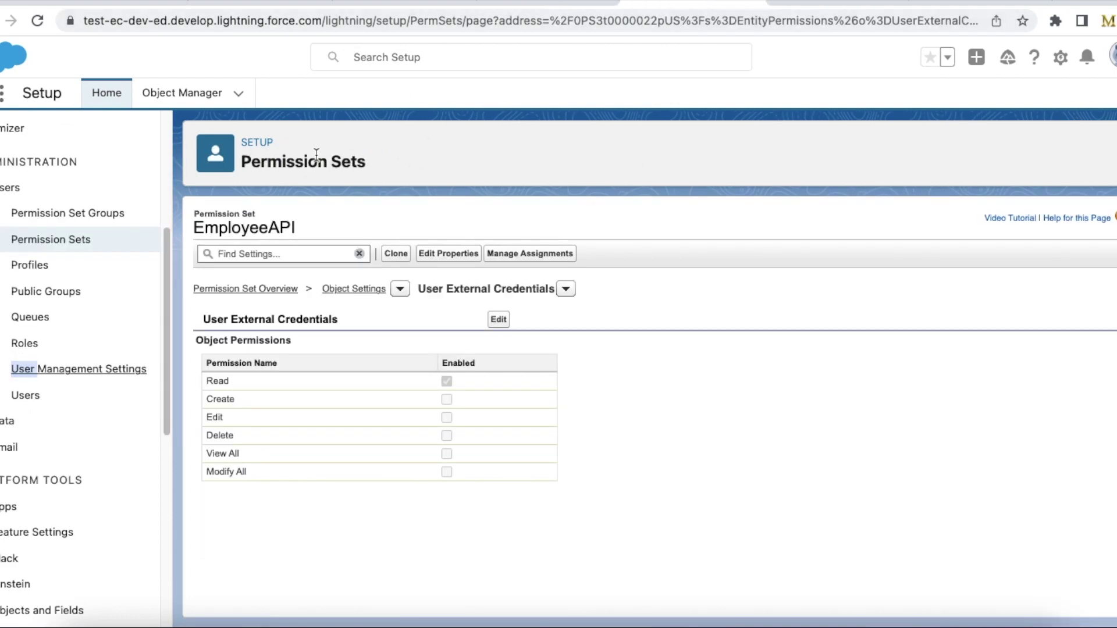
pyautogui.moveTo(296, 231); pyautogui.dragTo(195, 228)
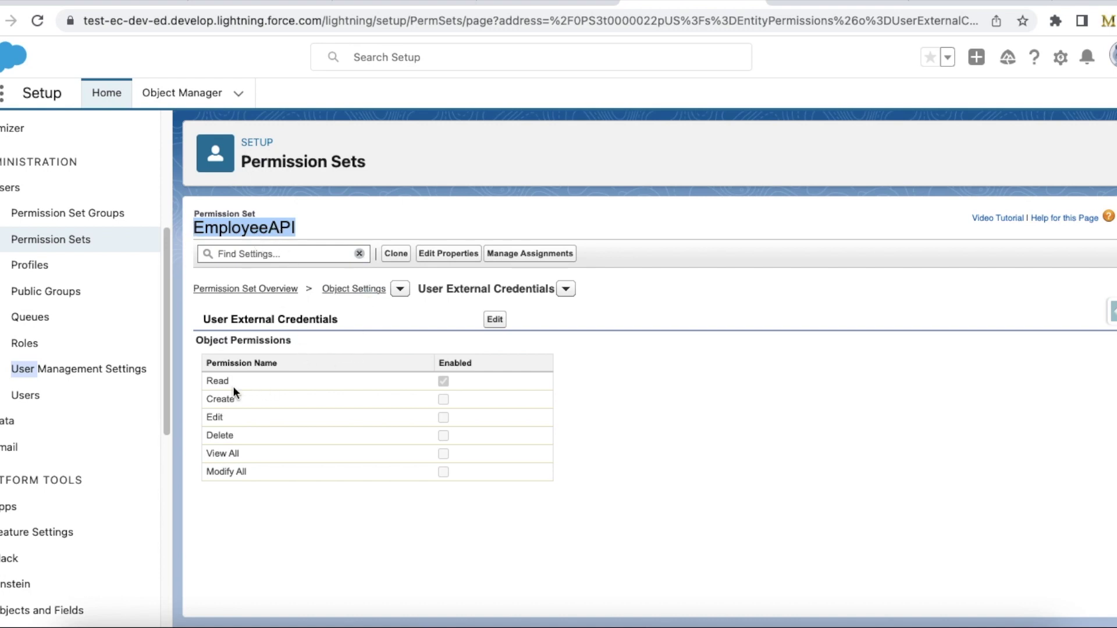
pyautogui.moveTo(208, 381); pyautogui.dragTo(372, 384)
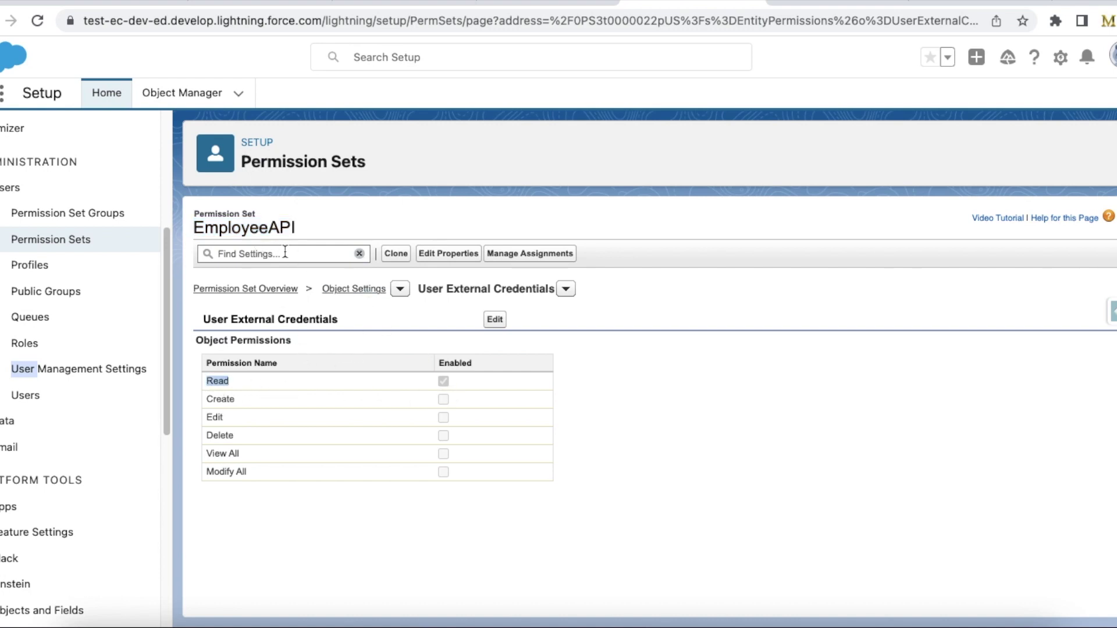
pyautogui.moveTo(204, 320); pyautogui.dragTo(343, 326)
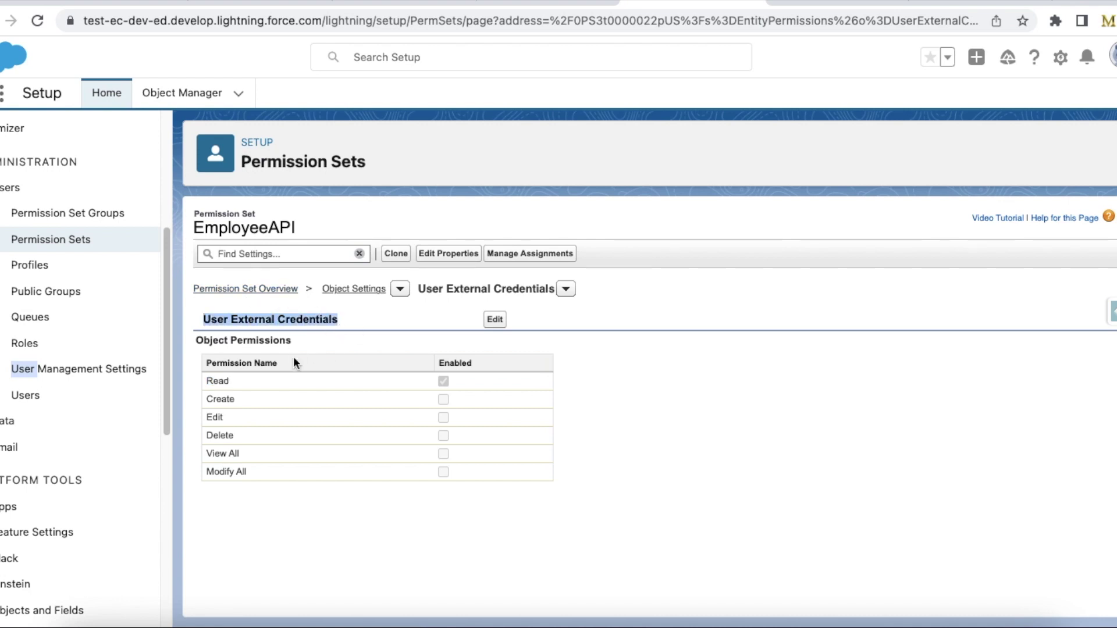
pyautogui.moveTo(362, 319); pyautogui.dragTo(222, 319)
# - View the users currently assigned to the EmployeeAPI permission set
pyautogui.click(517, 255)
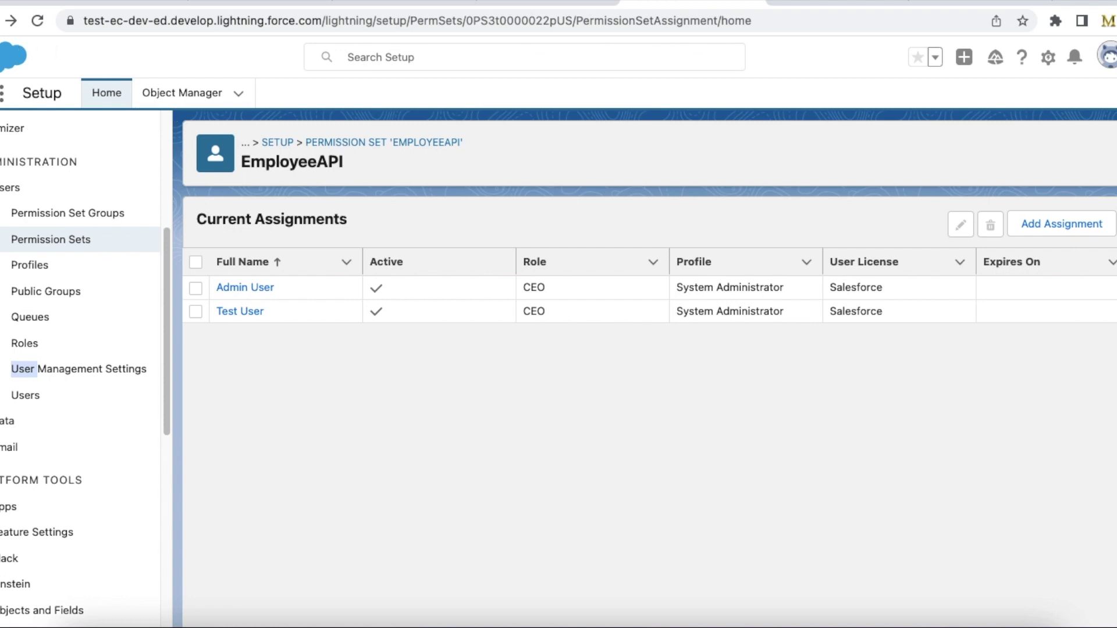
pyautogui.hotkey('alt', 'Left')
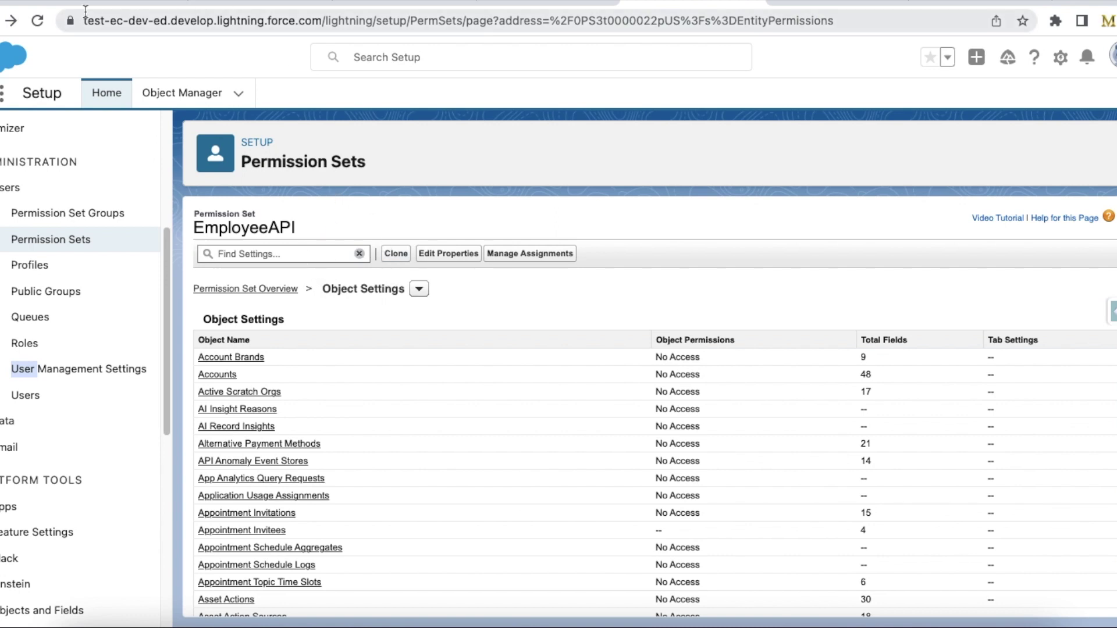
pyautogui.click(13, 21)
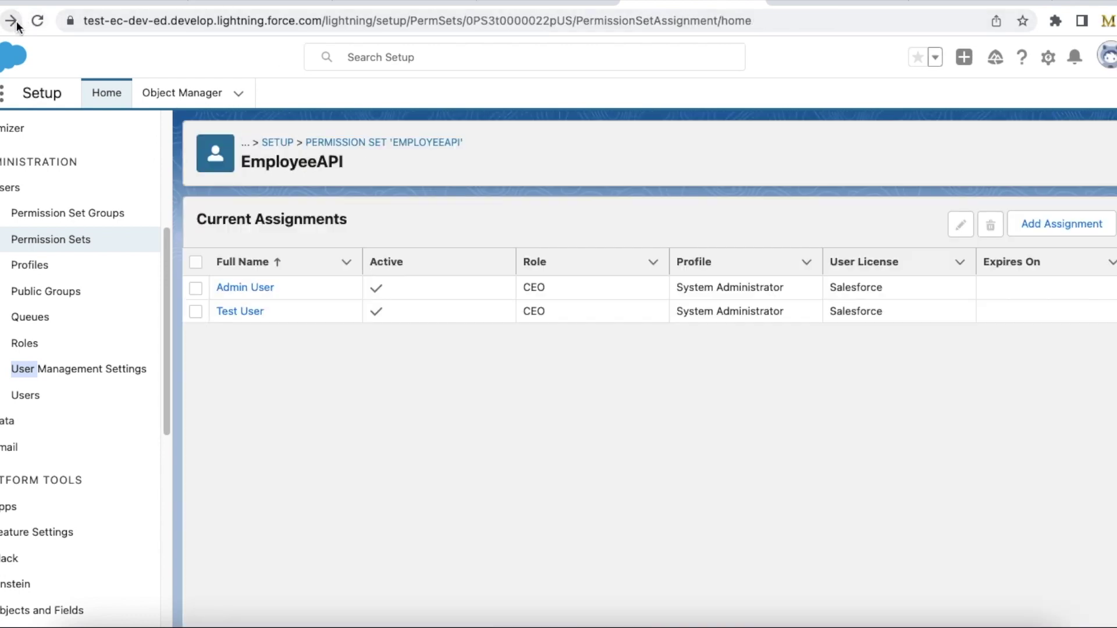
# - Open the EmployeeAPI permission set's object settings and search for "user" to locate User External Credentials
pyautogui.click(332, 145)
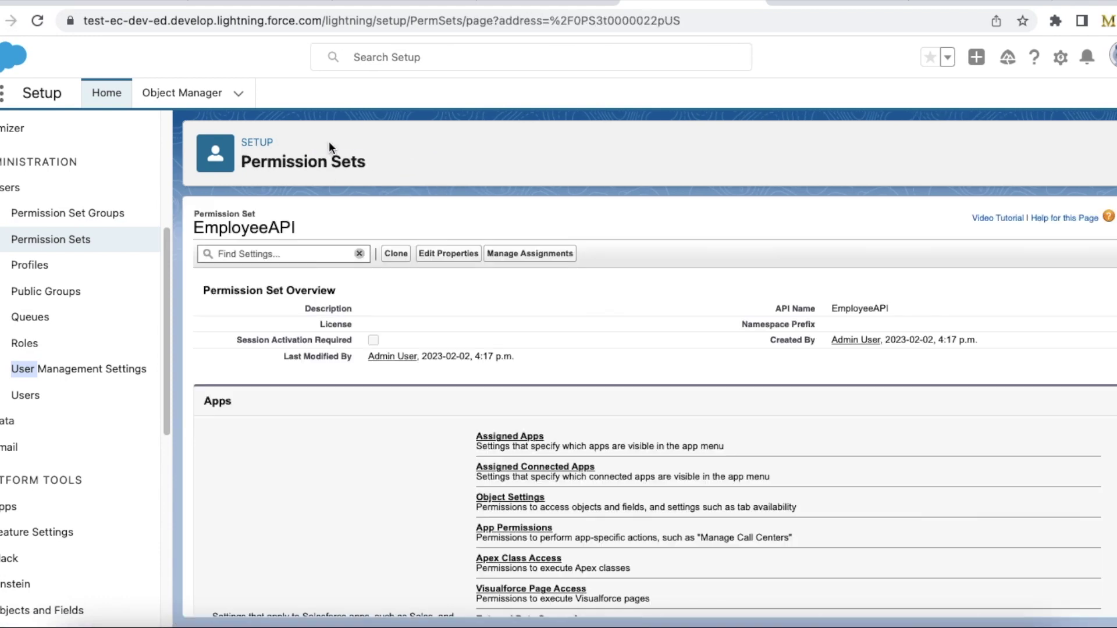
pyautogui.click(510, 496)
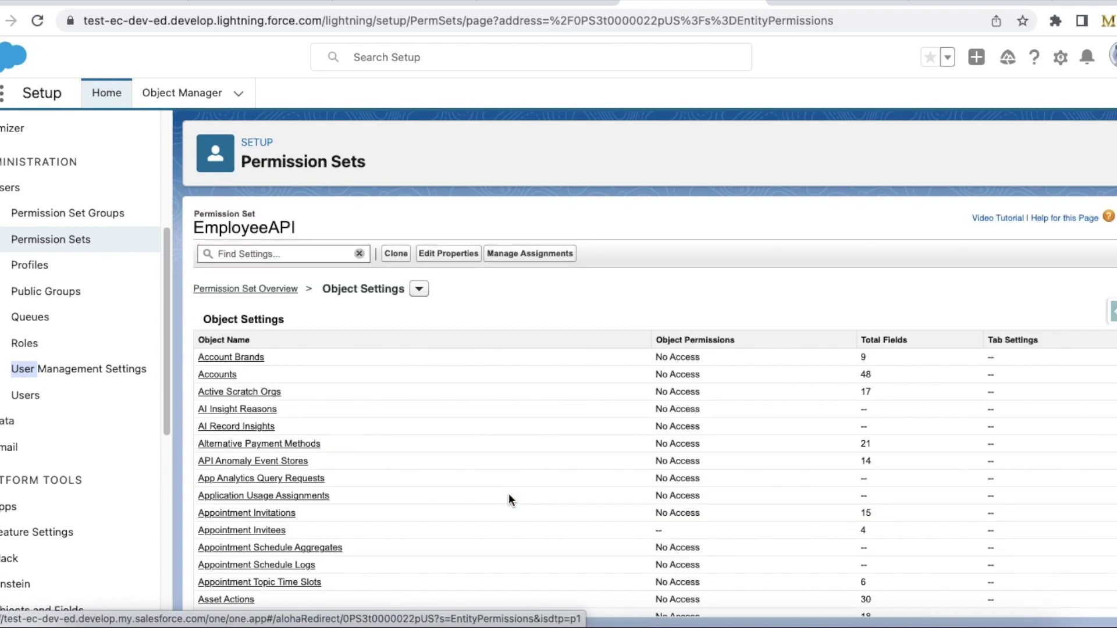
pyautogui.press('super+f')
pyautogui.press('Return')
pyautogui.press('Return')
pyautogui.press('Return')
pyautogui.press('Return')
pyautogui.press('Return')
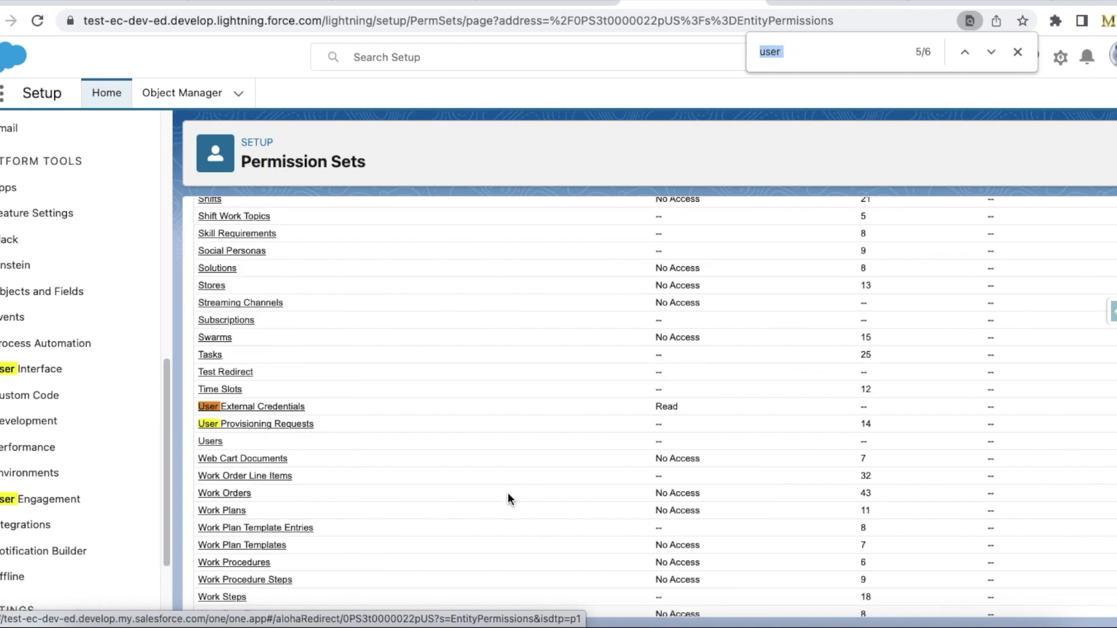
# - Open the EmployeeAPI permission set's User External Credentials permissions, and review the external credential's permission set mappings and custom headers
pyautogui.click(290, 407)
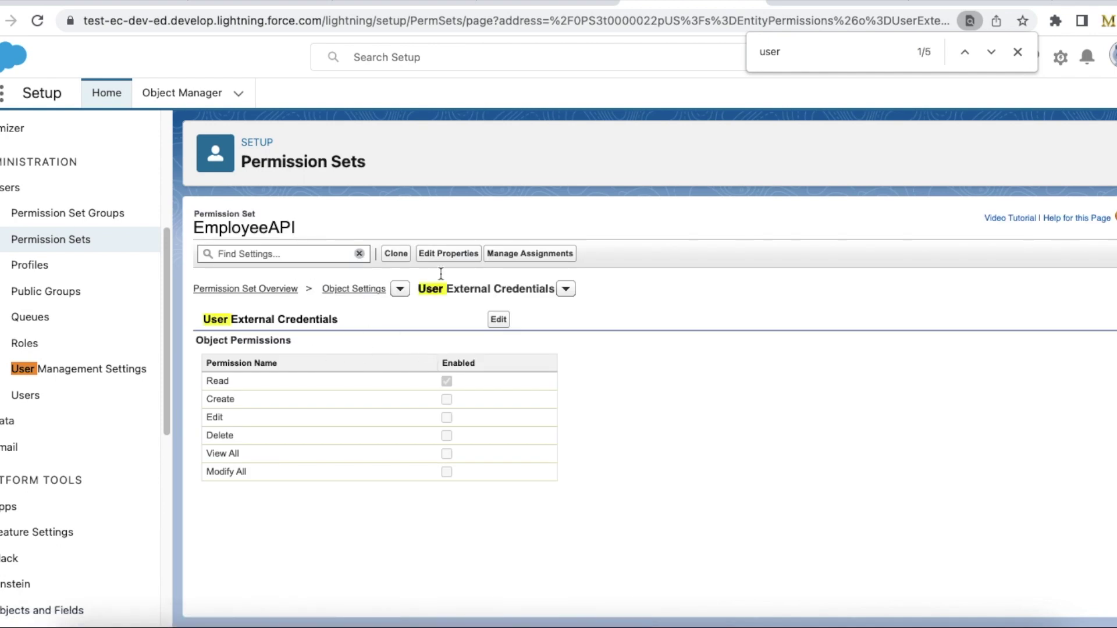
pyautogui.click(551, 5)
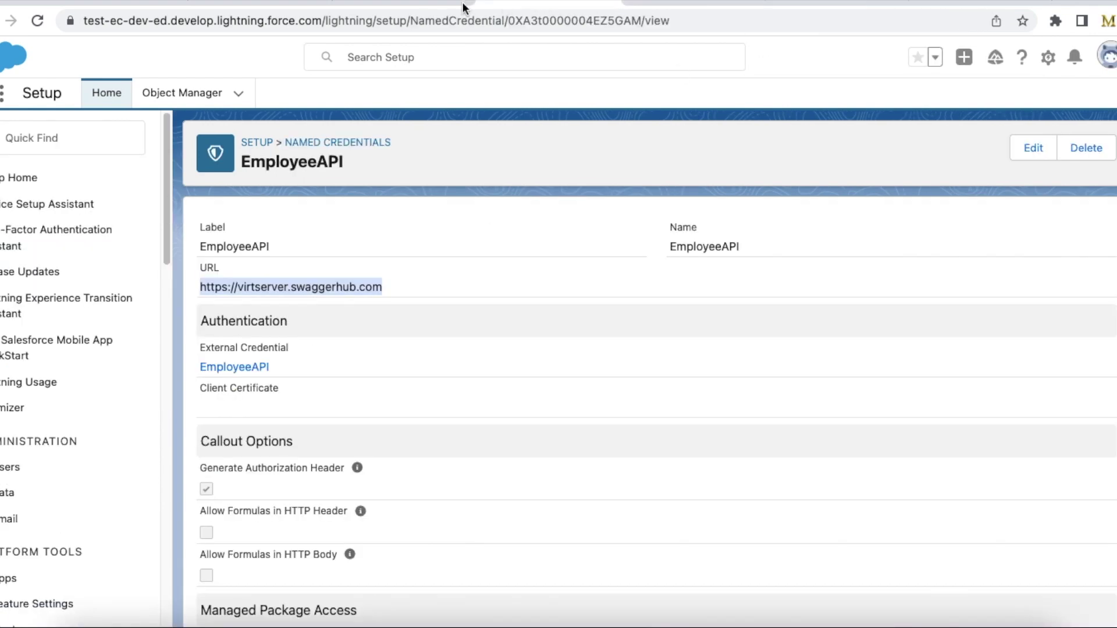
pyautogui.click(407, 6)
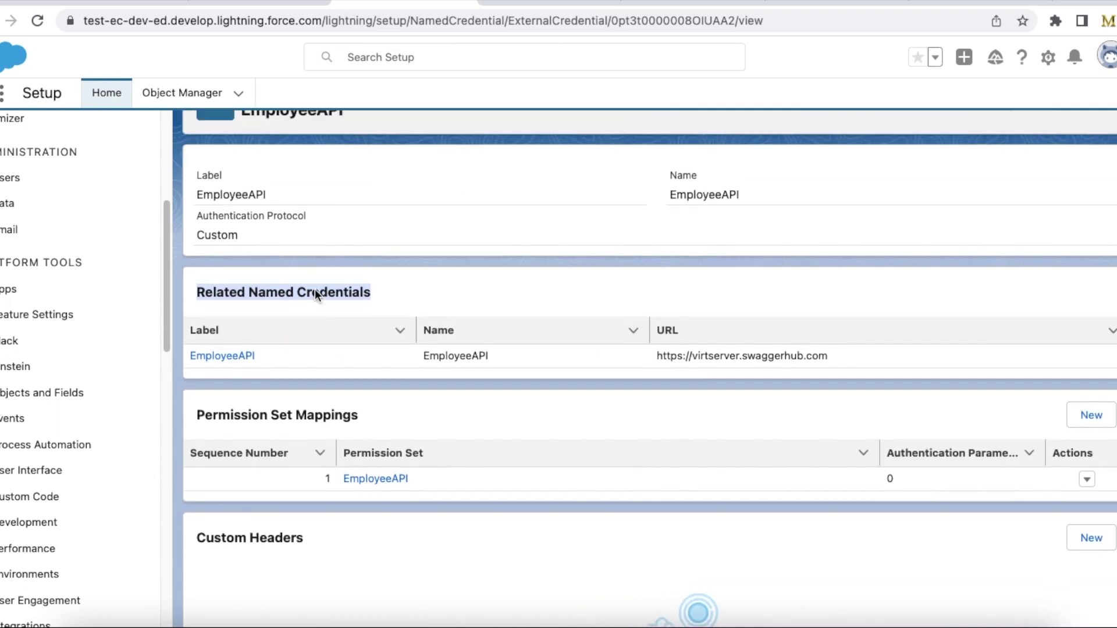
pyautogui.scroll(-2, 313, 288)
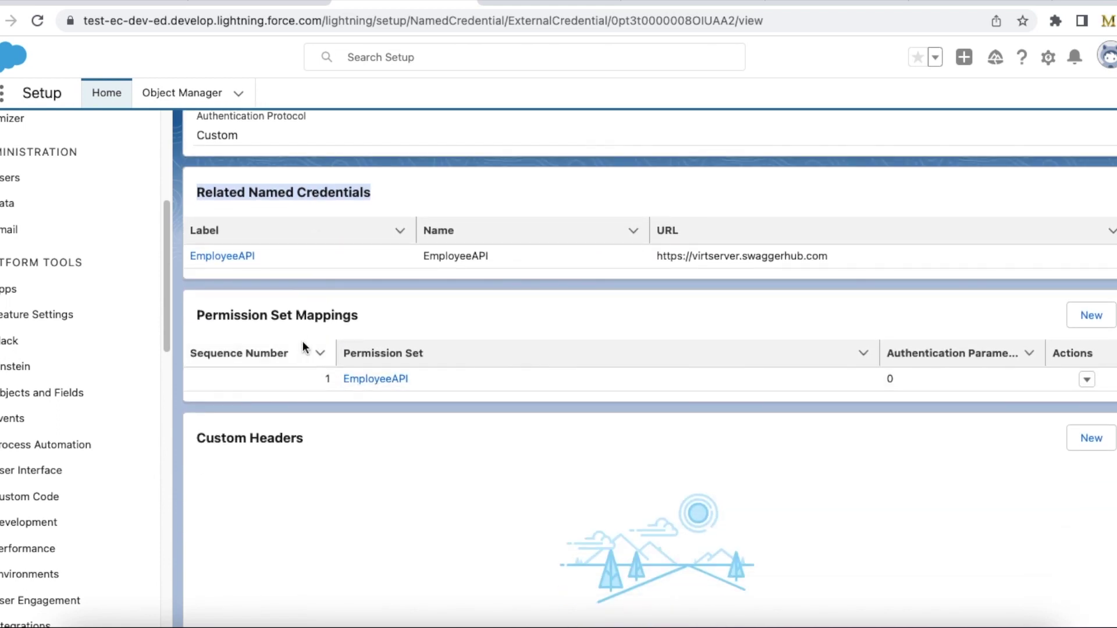
pyautogui.moveTo(206, 315); pyautogui.dragTo(373, 329)
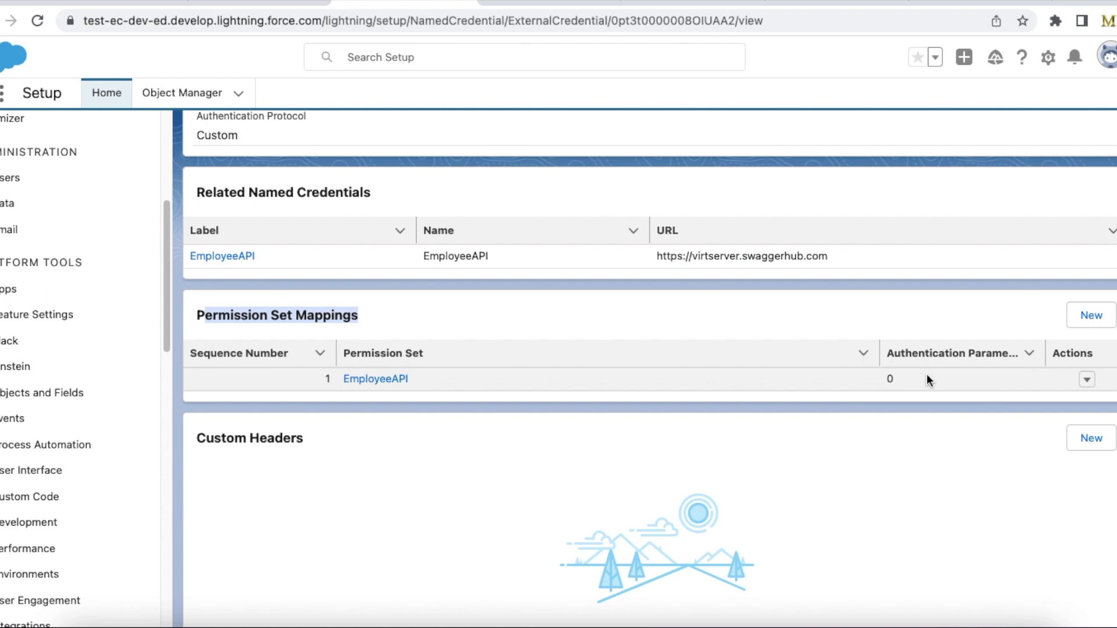
pyautogui.scroll(-1, 729, 375)
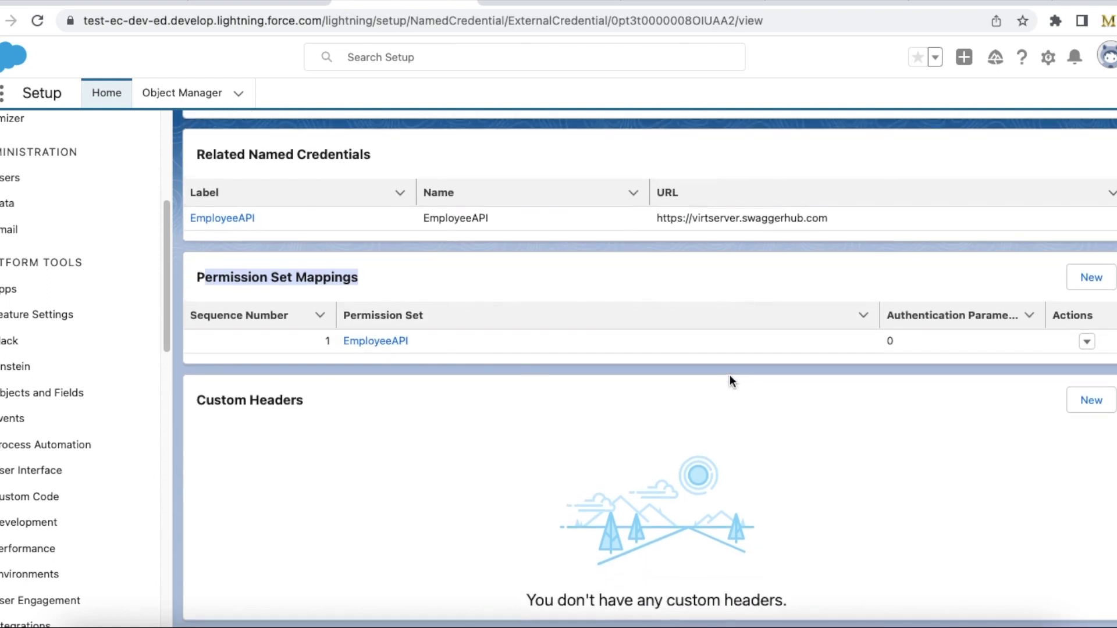
pyautogui.scroll(2, 730, 375)
pyautogui.scroll(2, 729, 376)
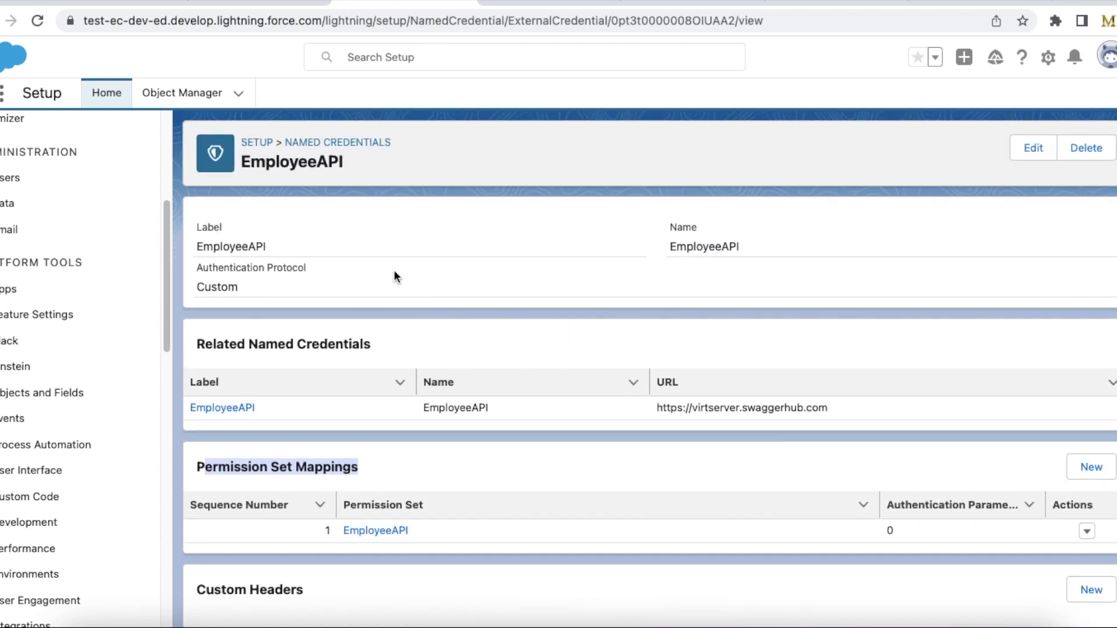
# - Compare the EmployeeAPI external credential's label and mapped permission set with that permission set's User External Credentials object permissions
pyautogui.moveTo(209, 250); pyautogui.dragTo(243, 249)
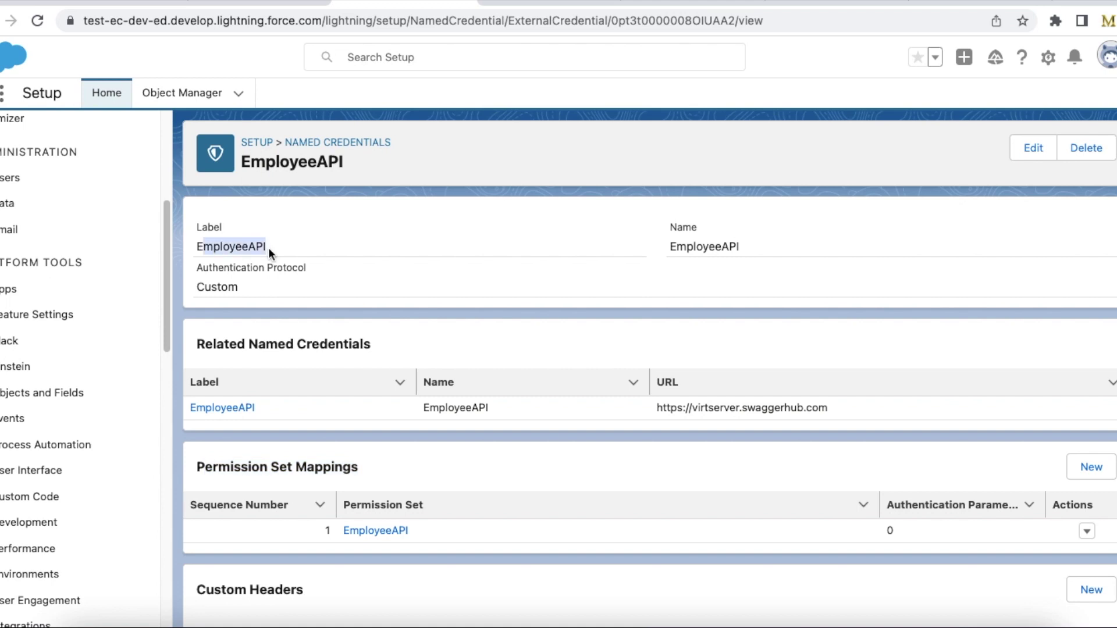
pyautogui.scroll(-1, 354, 332)
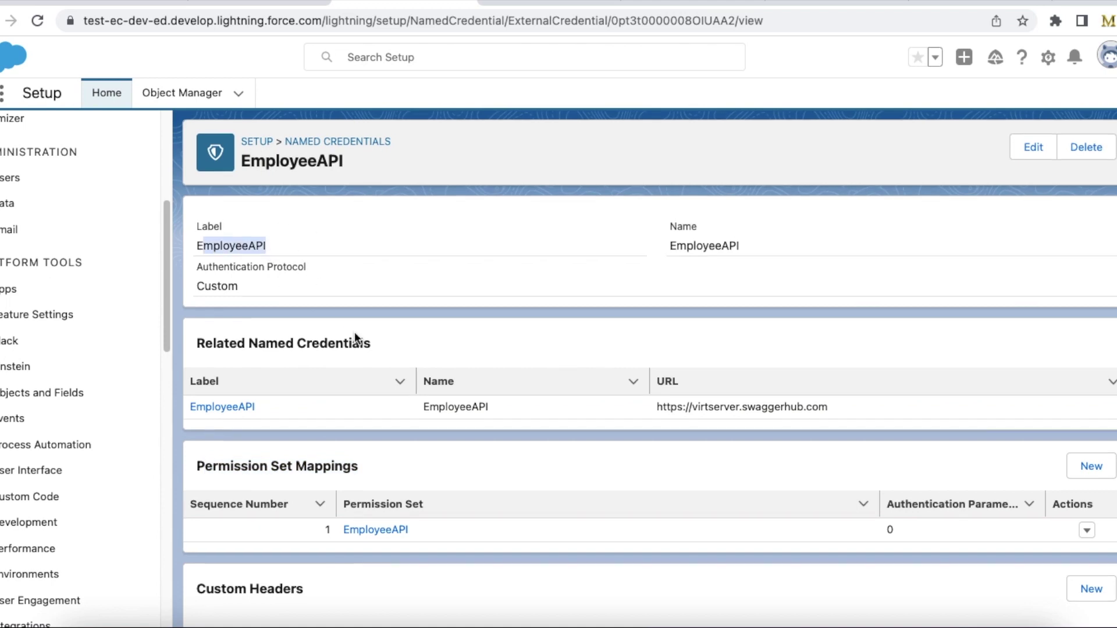
pyautogui.moveTo(373, 403); pyautogui.dragTo(205, 402)
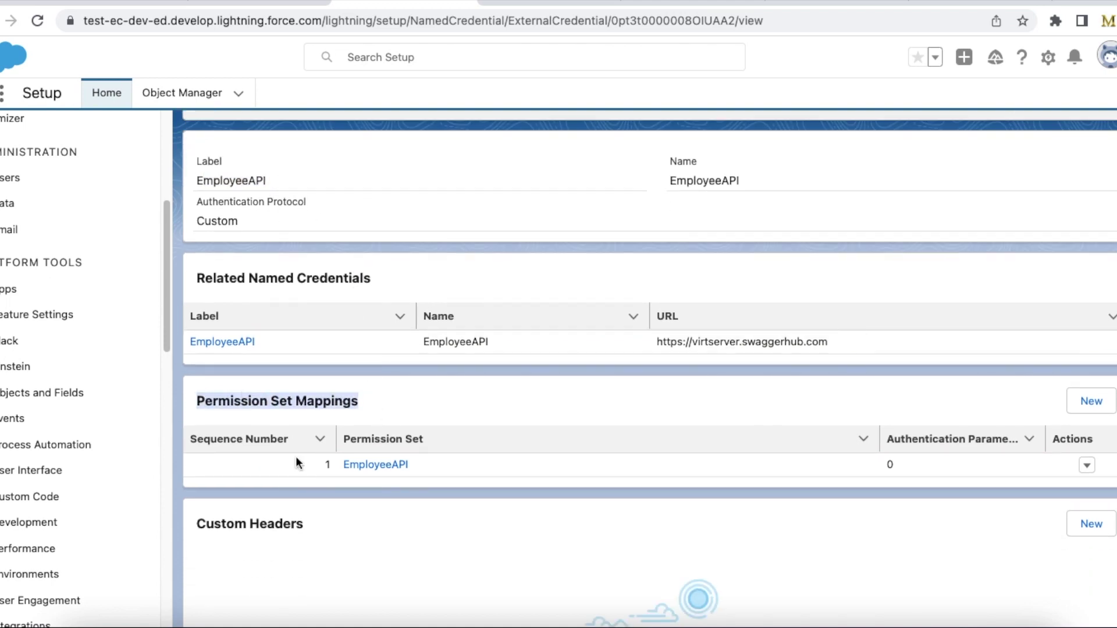
pyautogui.moveTo(427, 472); pyautogui.dragTo(337, 465)
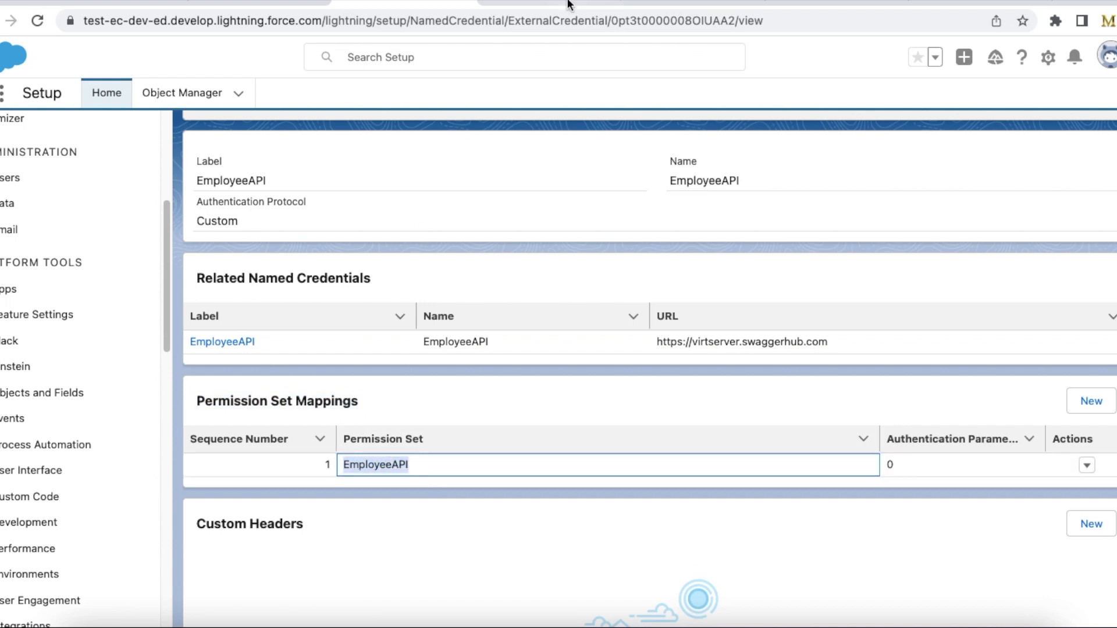
pyautogui.click(659, 8)
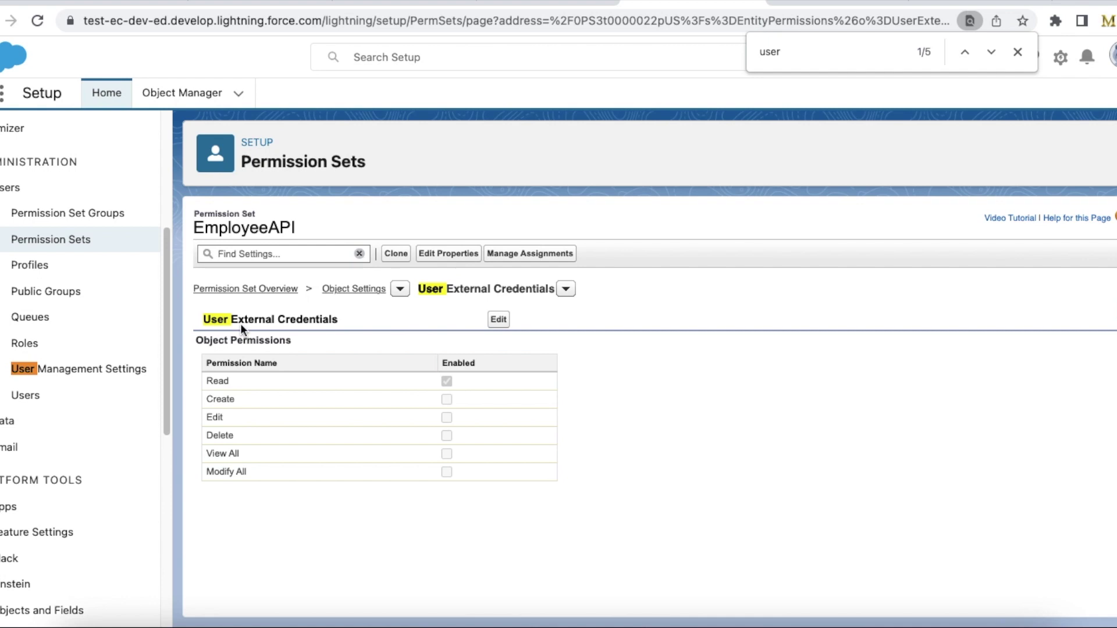
pyautogui.moveTo(205, 321); pyautogui.dragTo(338, 327)
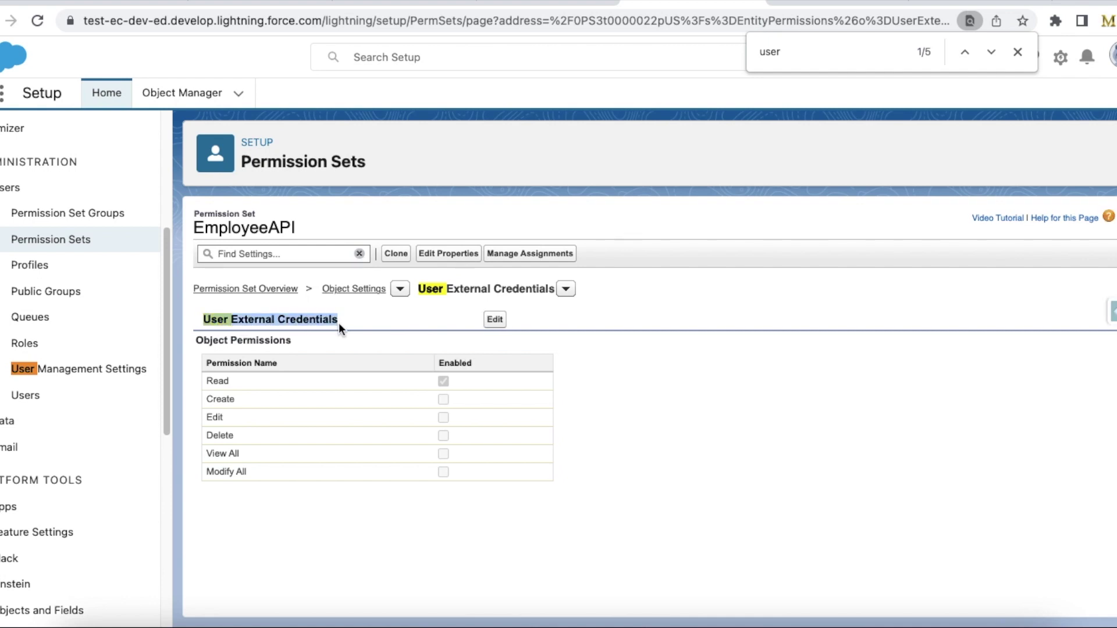
# - Open the EmployeeAPI external service's details and start editing its service settings
pyautogui.click(802, 5)
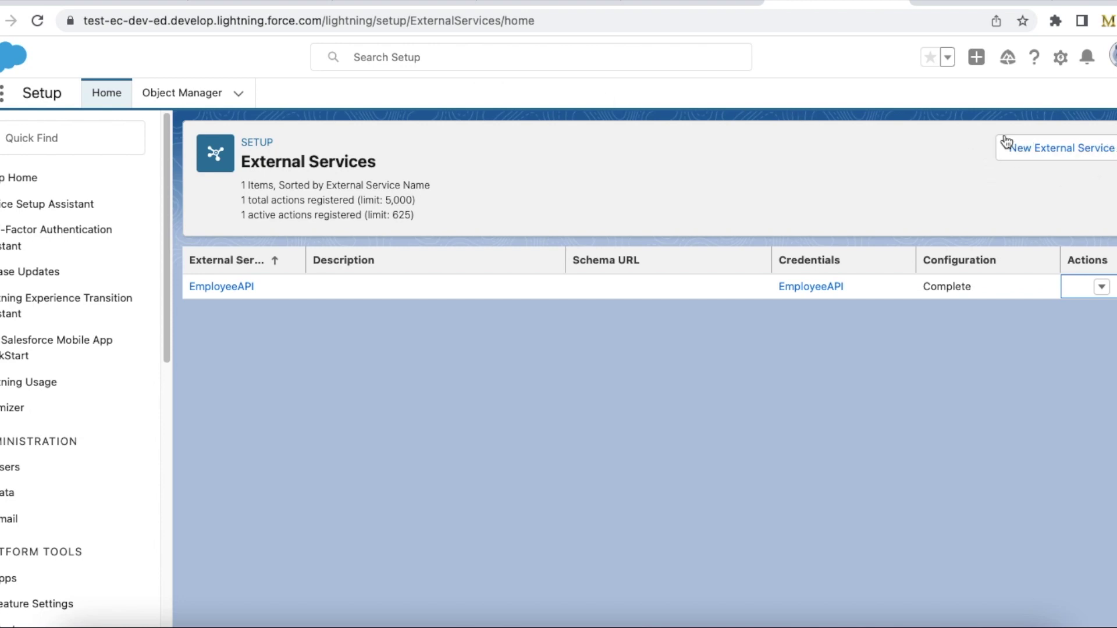
pyautogui.click(238, 286)
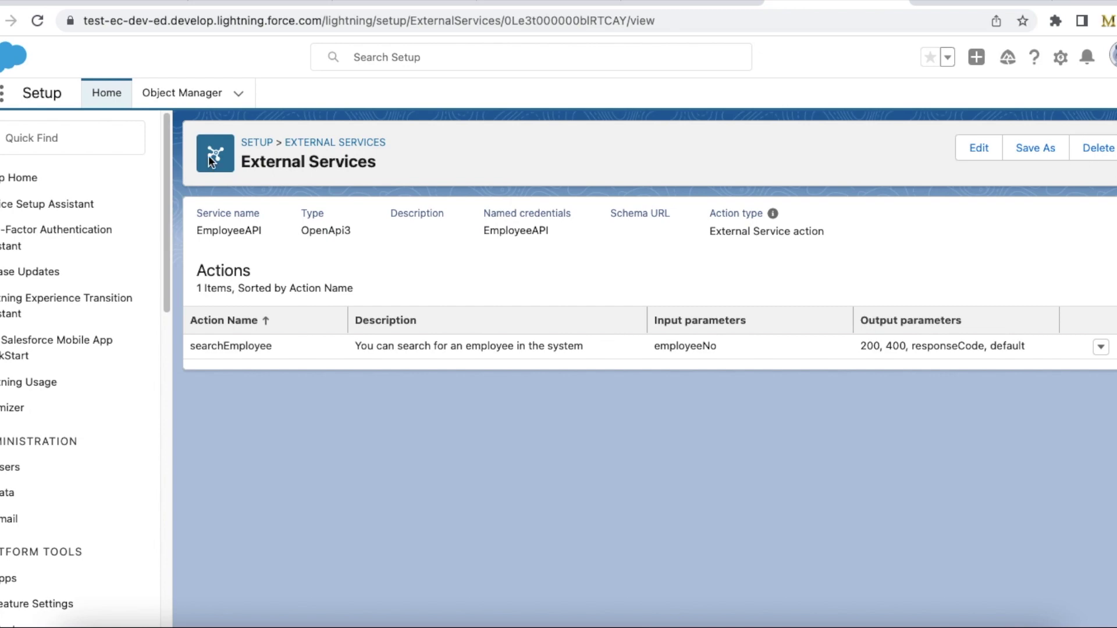
pyautogui.click(957, 149)
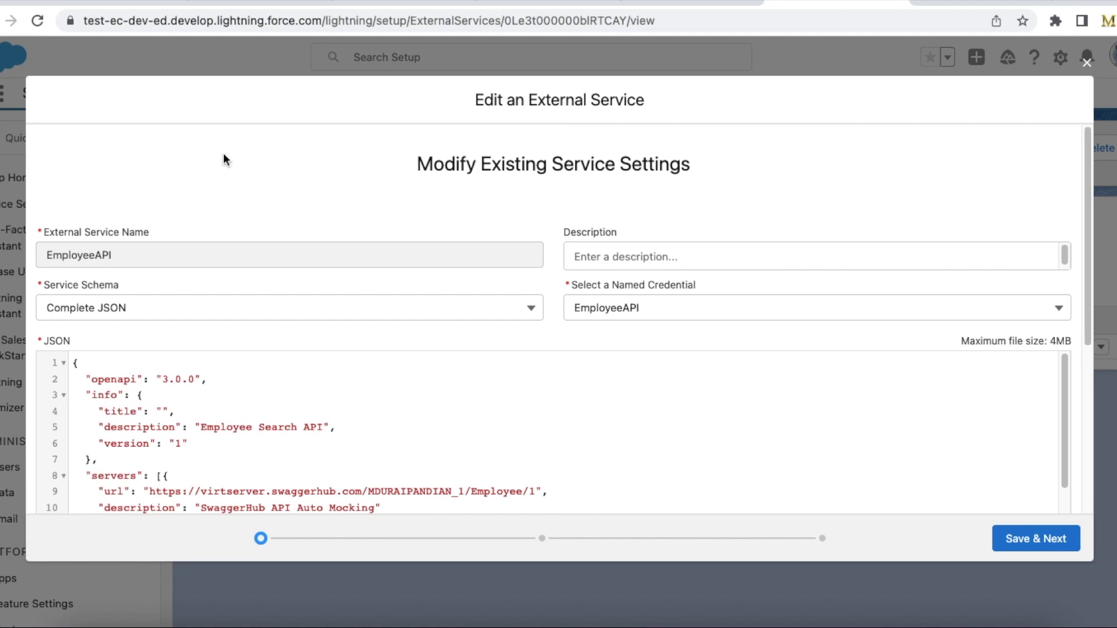
# - Switch to SwaggerHub and download the Employee API definition as resolved JSON
pyautogui.click(137, 5)
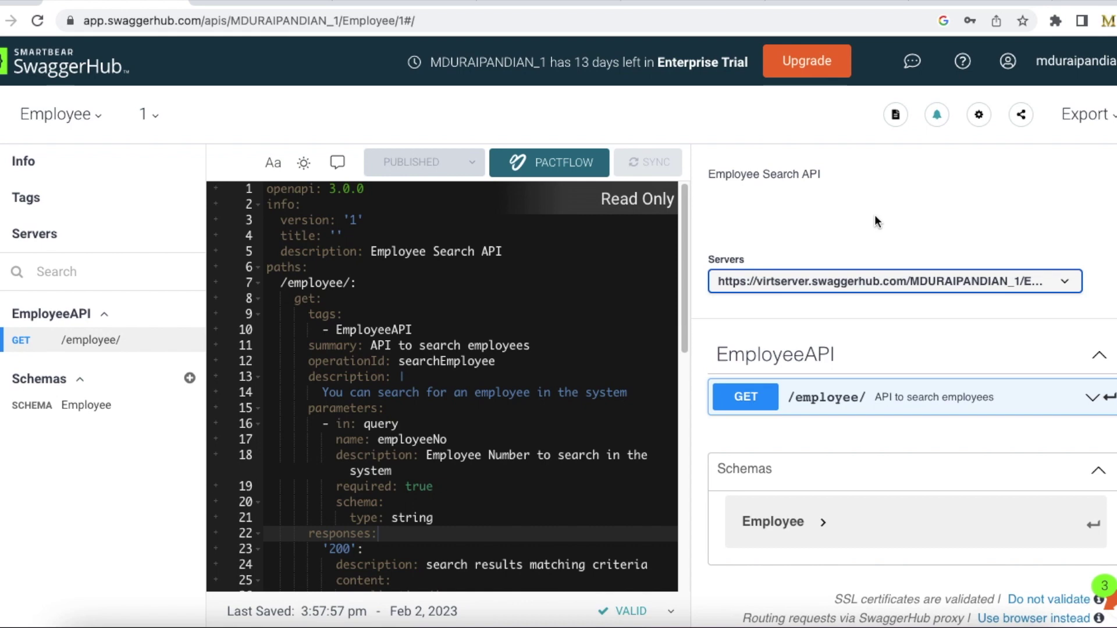
pyautogui.click(1083, 114)
pyautogui.moveTo(1073, 315)
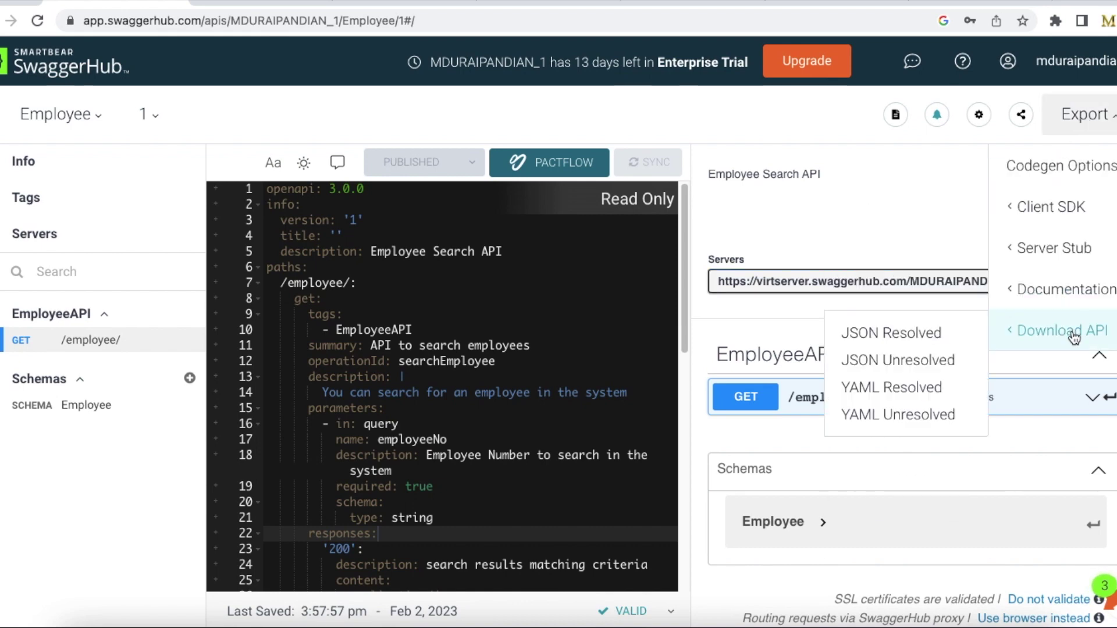
pyautogui.click(925, 342)
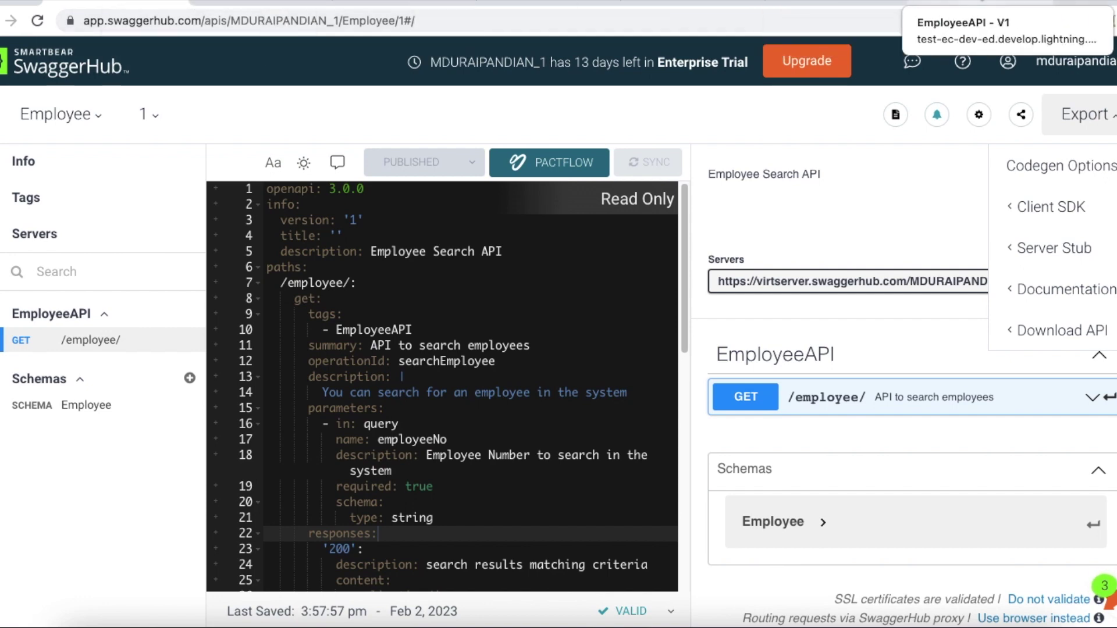
# - Return to Salesforce and save the EmployeeAPI external service with its existing JSON schema and the searchEmployee operation selected
pyautogui.click(832, 6)
pyautogui.click(1044, 539)
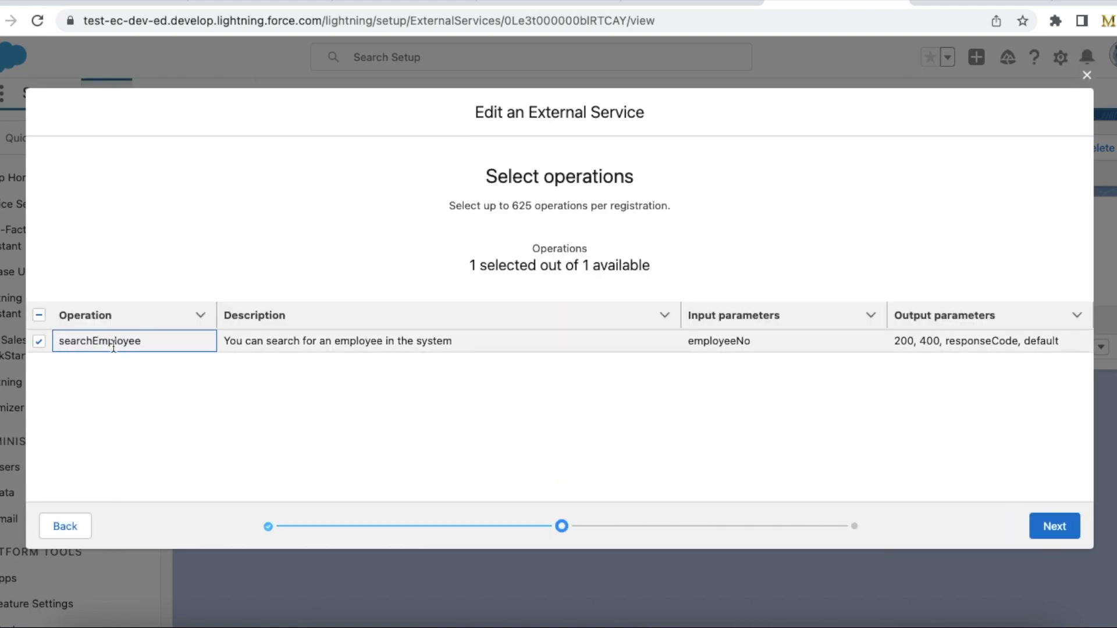
pyautogui.click(1040, 527)
pyautogui.click(1038, 533)
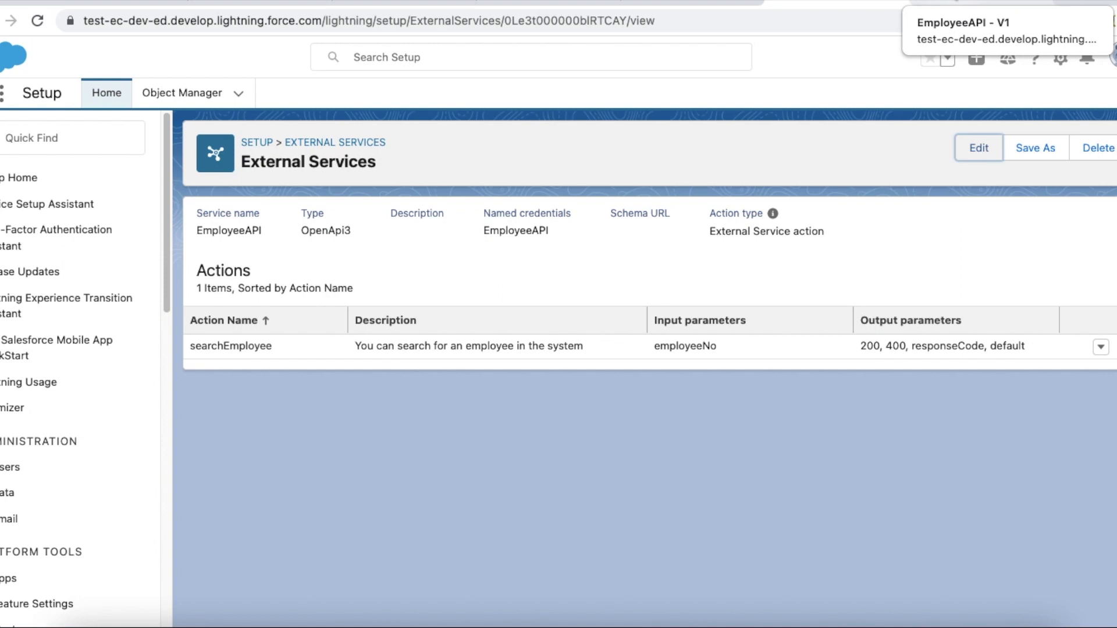
# - Switch to the EmployeeAPI flow in Flow Builder and view the configuration of its Search Employee action
pyautogui.click(957, 2)
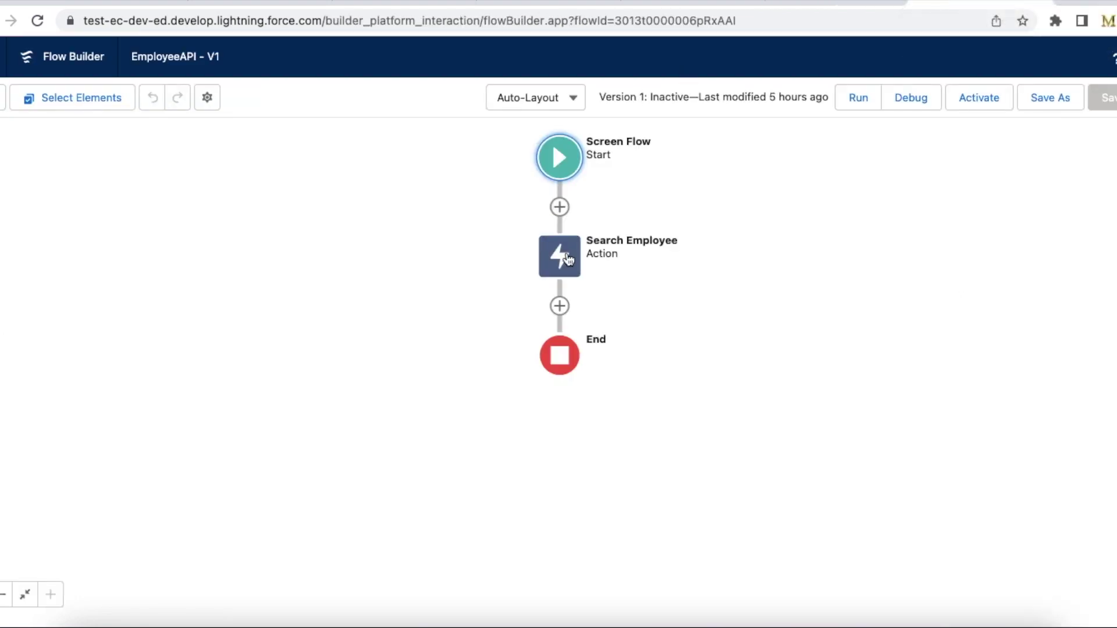
pyautogui.click(568, 258)
pyautogui.doubleClick(569, 259)
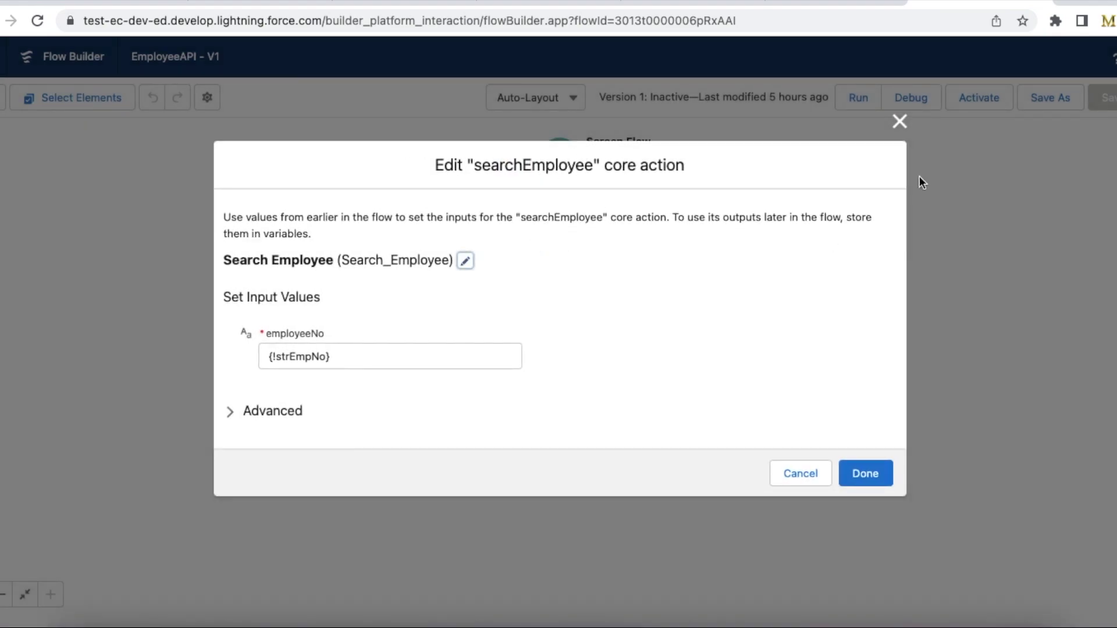
pyautogui.click(891, 127)
# - Search the actions available for a new flow element for "sear" to locate the searchEmployee external service action
pyautogui.click(560, 209)
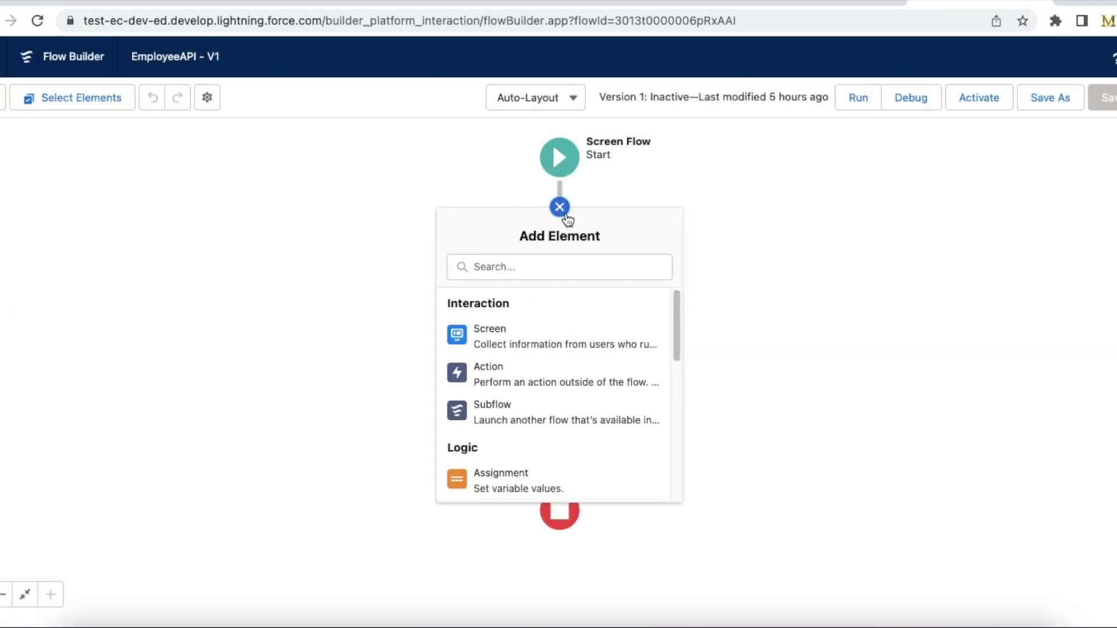
pyautogui.click(531, 379)
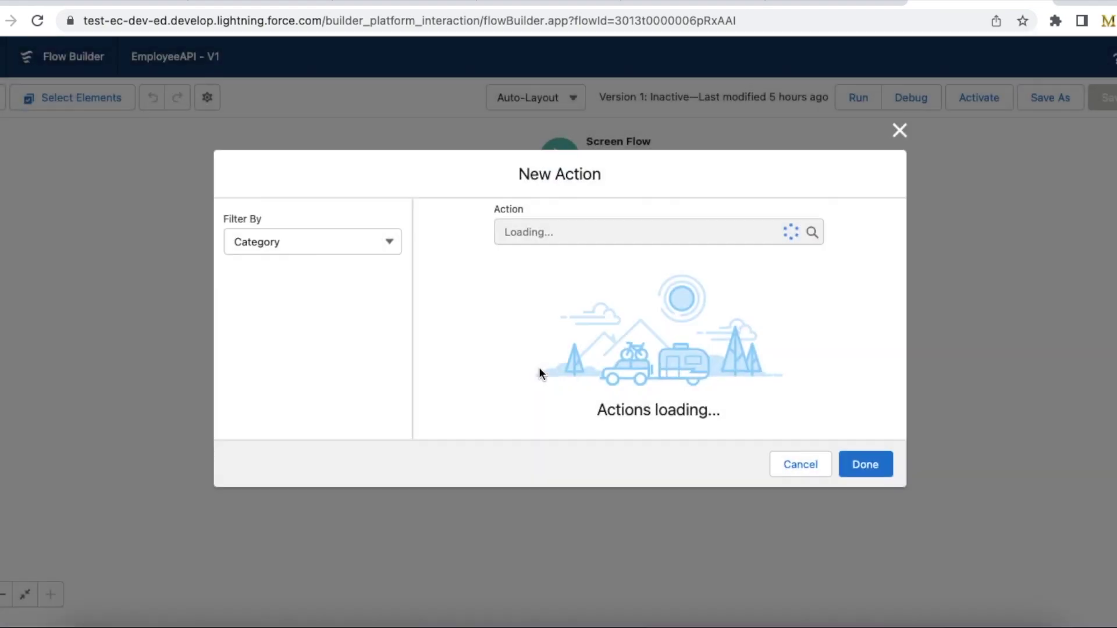
pyautogui.click(578, 162)
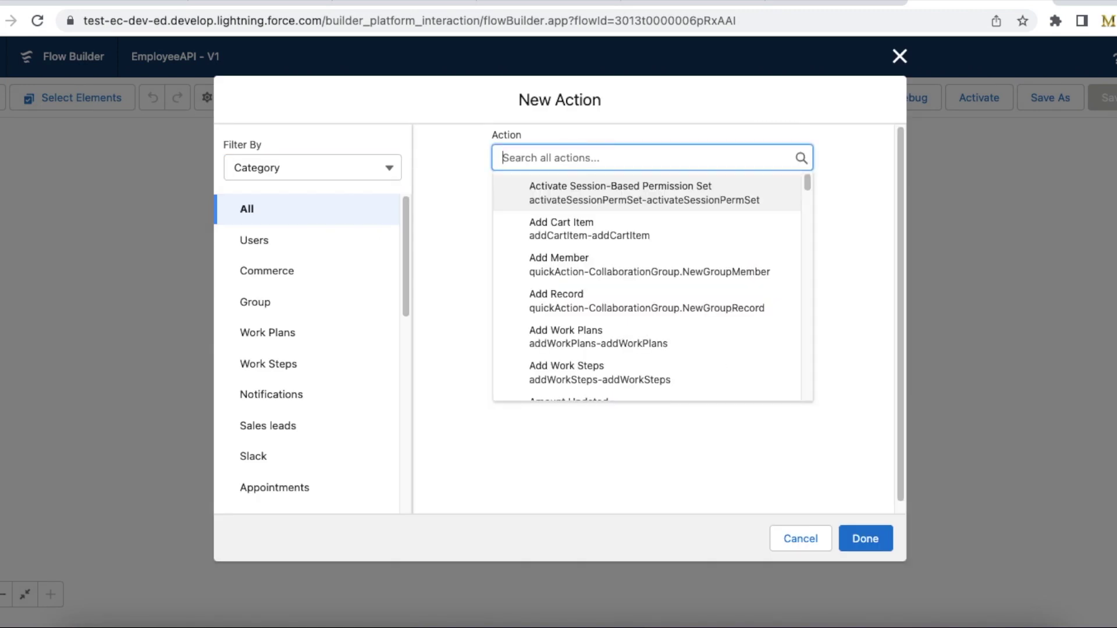
pyautogui.write('sear')
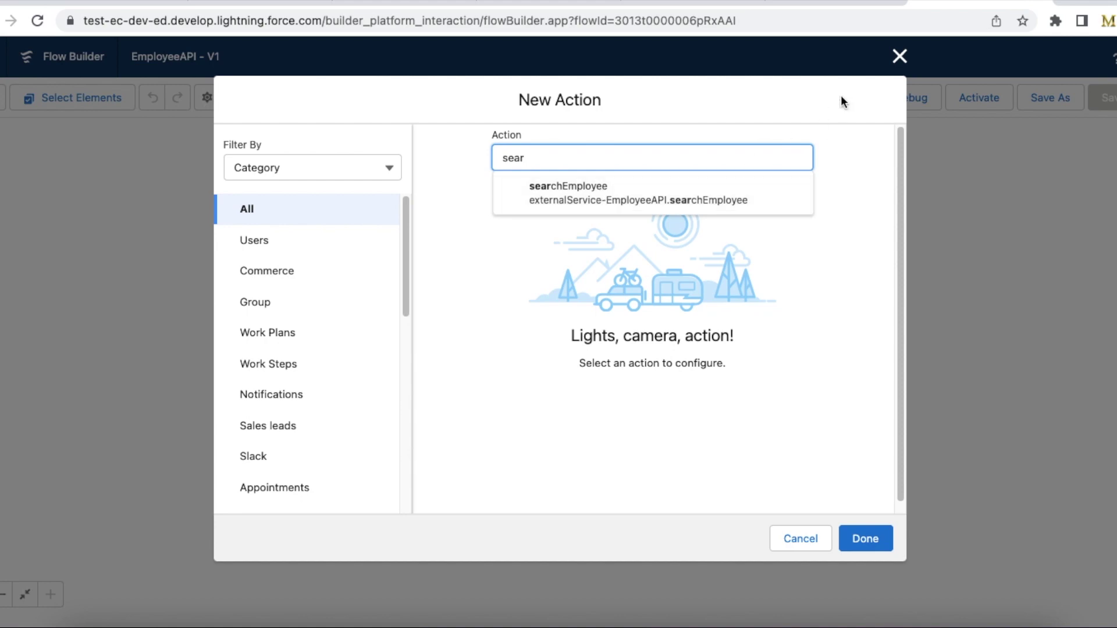
pyautogui.click(899, 57)
# - Examine the variable passed to the employeeNo input of the flow's Search Employee action
pyautogui.doubleClick(559, 257)
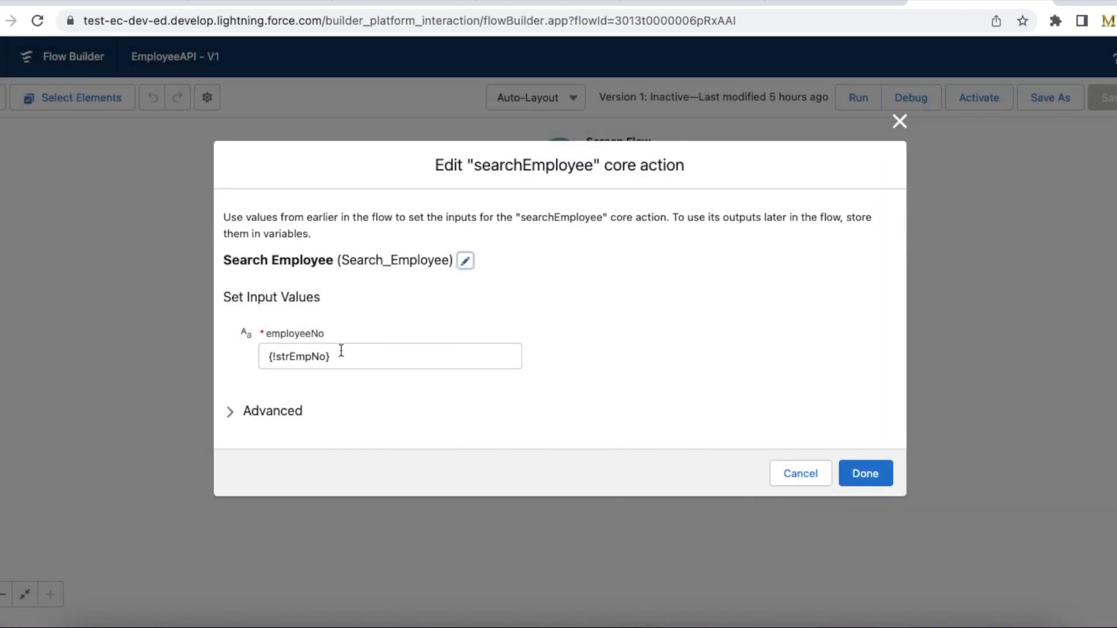
pyautogui.moveTo(327, 332); pyautogui.dragTo(281, 331)
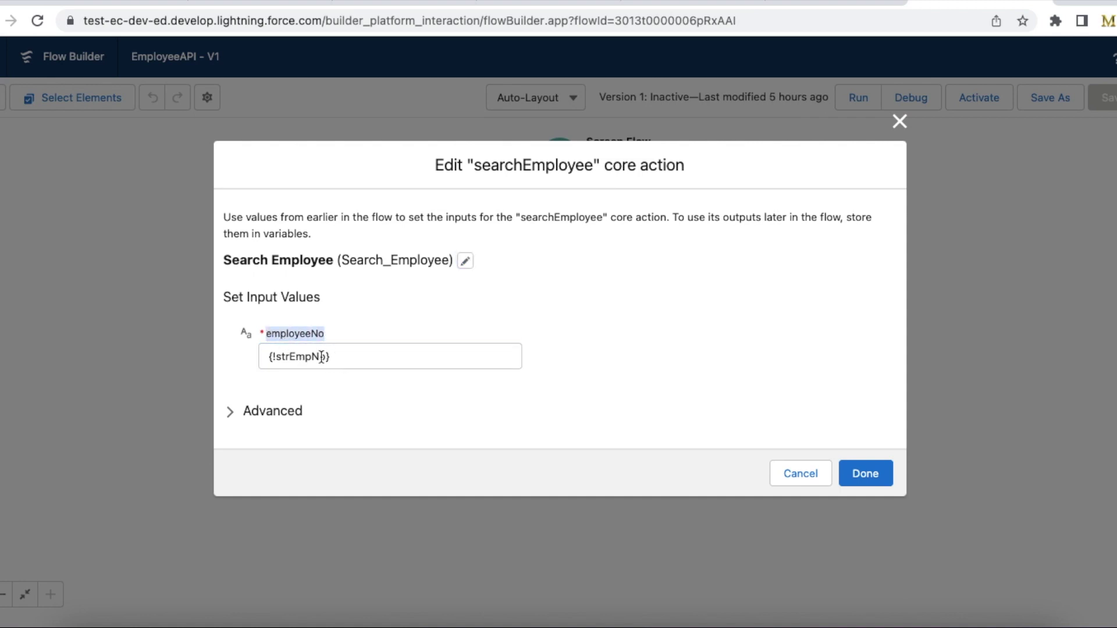
pyautogui.moveTo(345, 359); pyautogui.dragTo(268, 358)
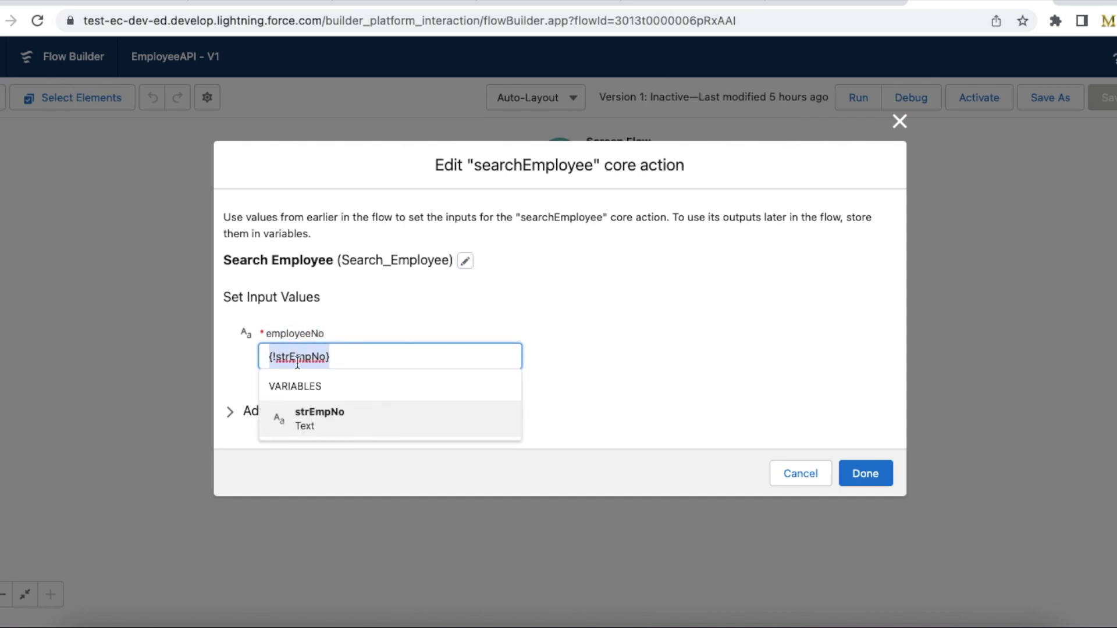
pyautogui.click(902, 124)
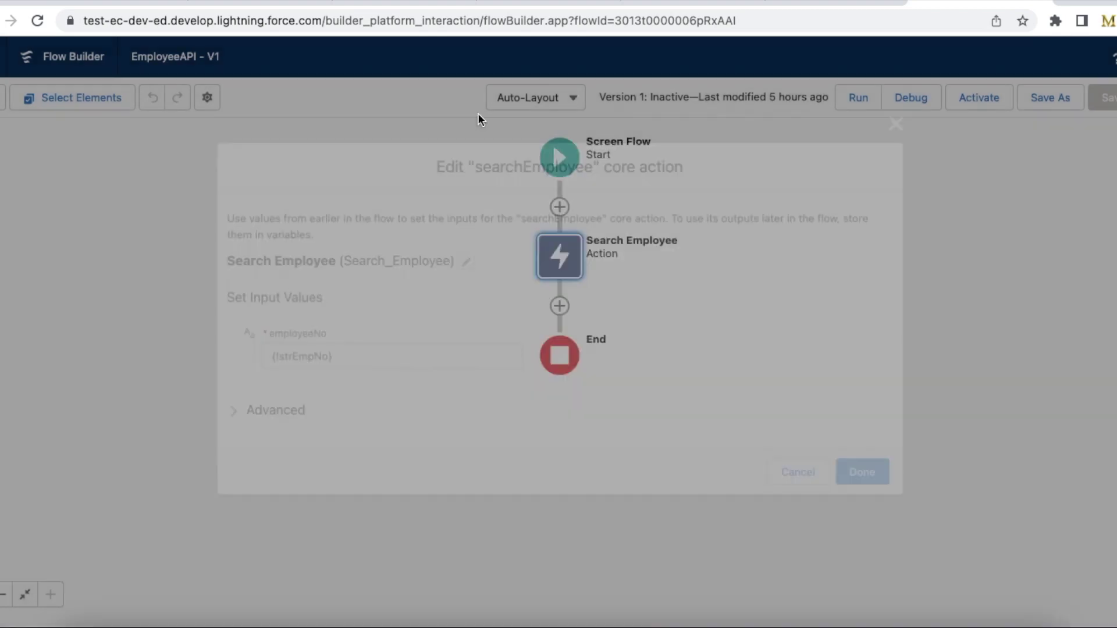
# - Review the strEmpNo variable's data type and availability outside the flow, accepting its existing settings
pyautogui.click(4, 98)
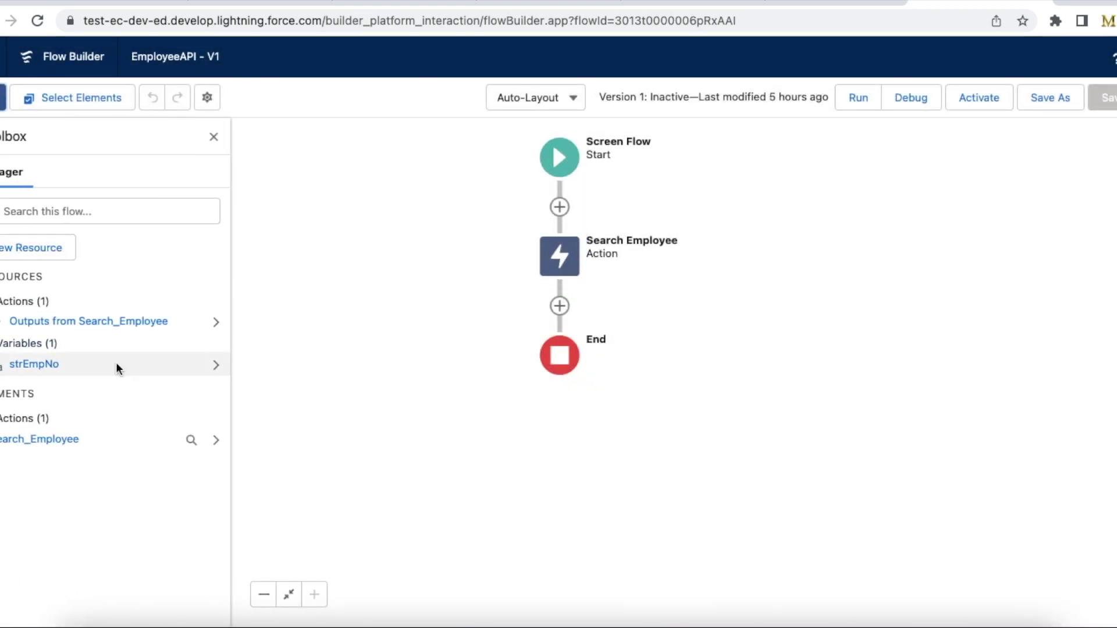
pyautogui.click(216, 365)
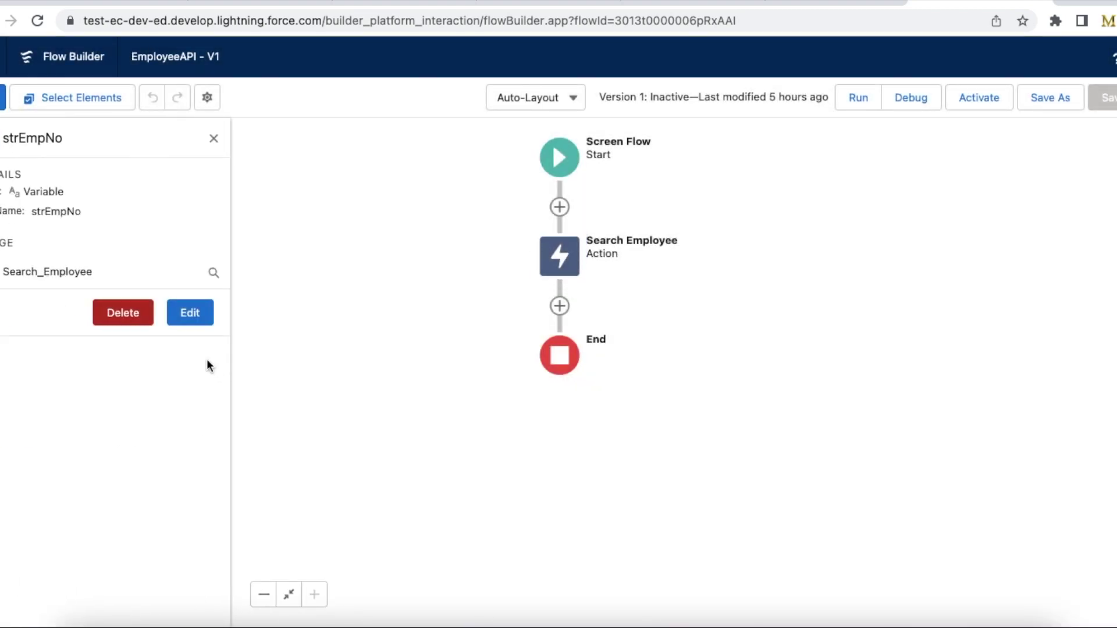
pyautogui.click(182, 319)
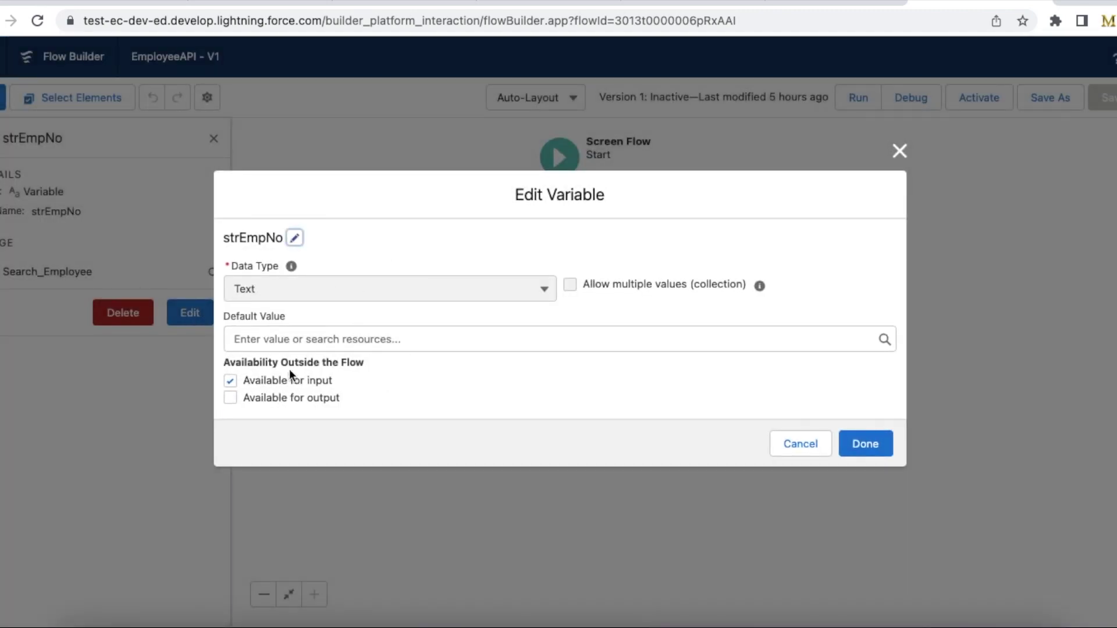
pyautogui.click(868, 452)
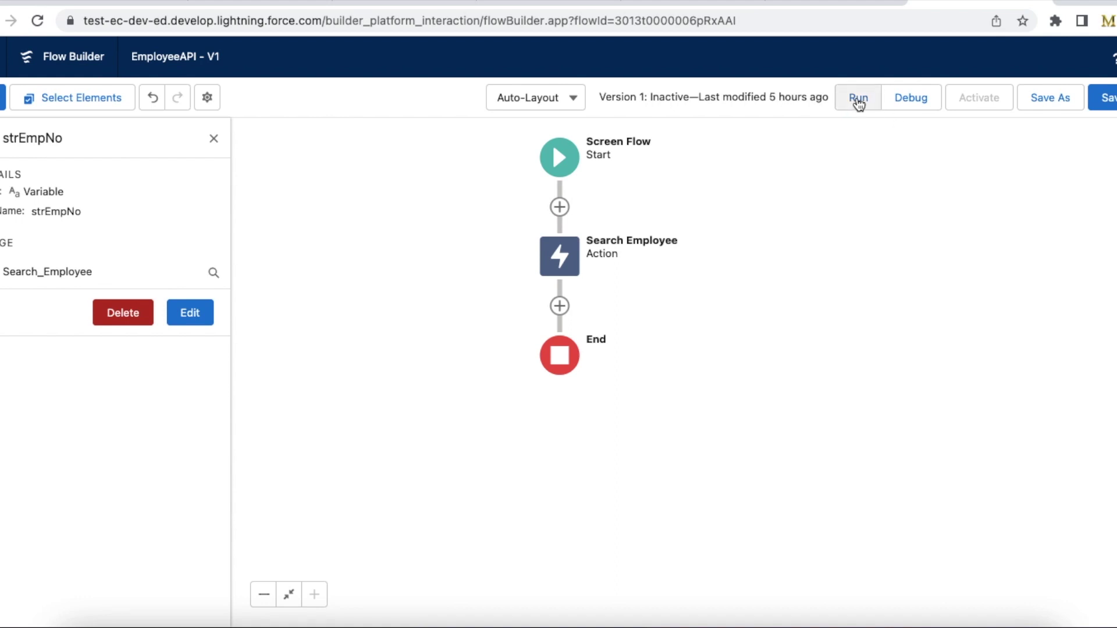
# - Debug the EmployeeAPI flow with strEmpNo set to 1 and inspect the outputs of the Search Employee action
pyautogui.click(859, 100)
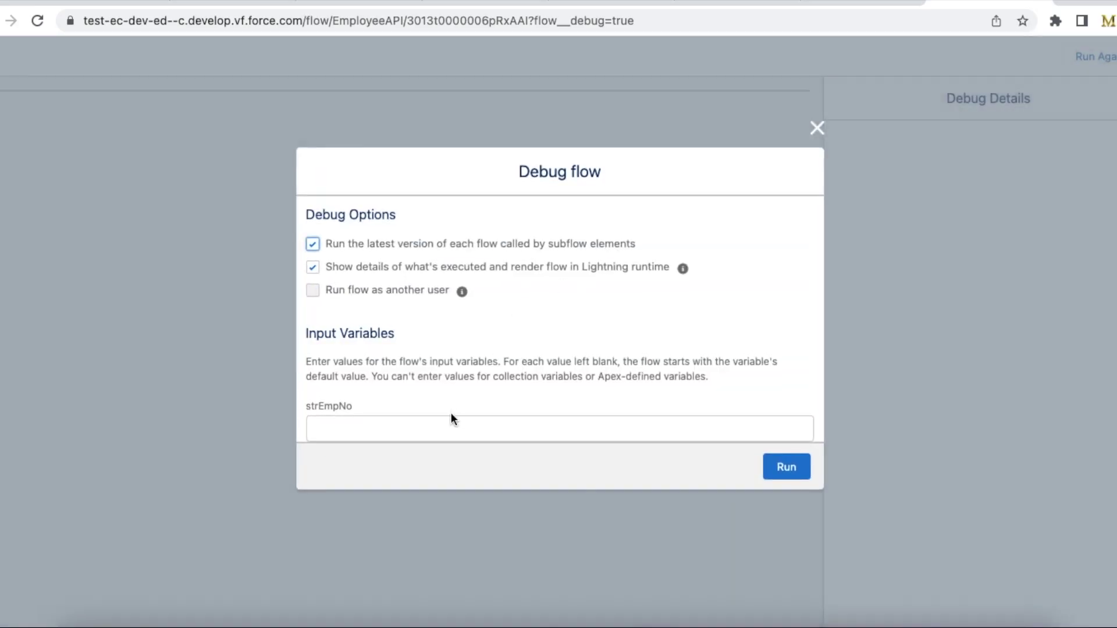
pyautogui.click(461, 433)
pyautogui.write('1')
pyautogui.click(800, 476)
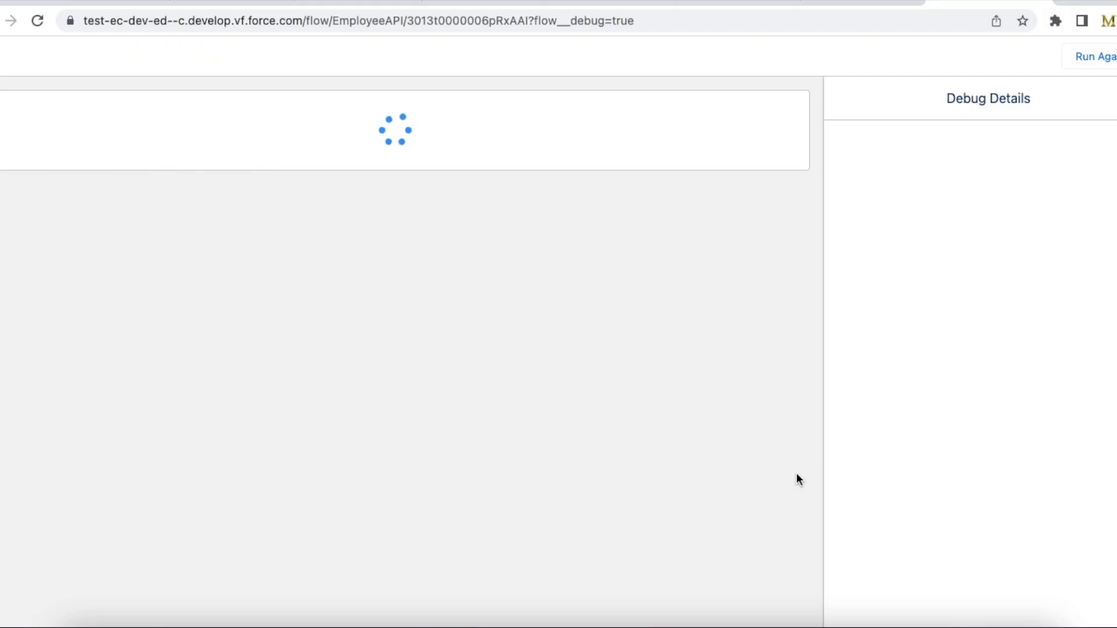
pyautogui.moveTo(992, 457); pyautogui.dragTo(887, 386)
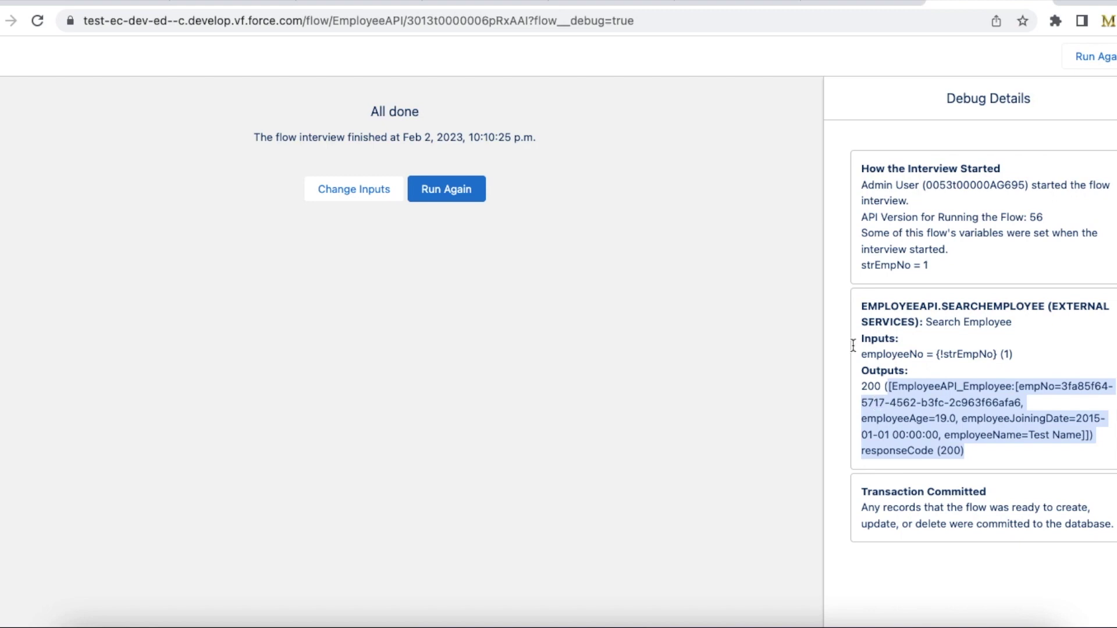
# - Switch to SwaggerHub and review the Employee API's path definition, version details and JSON Resolved download option
pyautogui.click(129, 3)
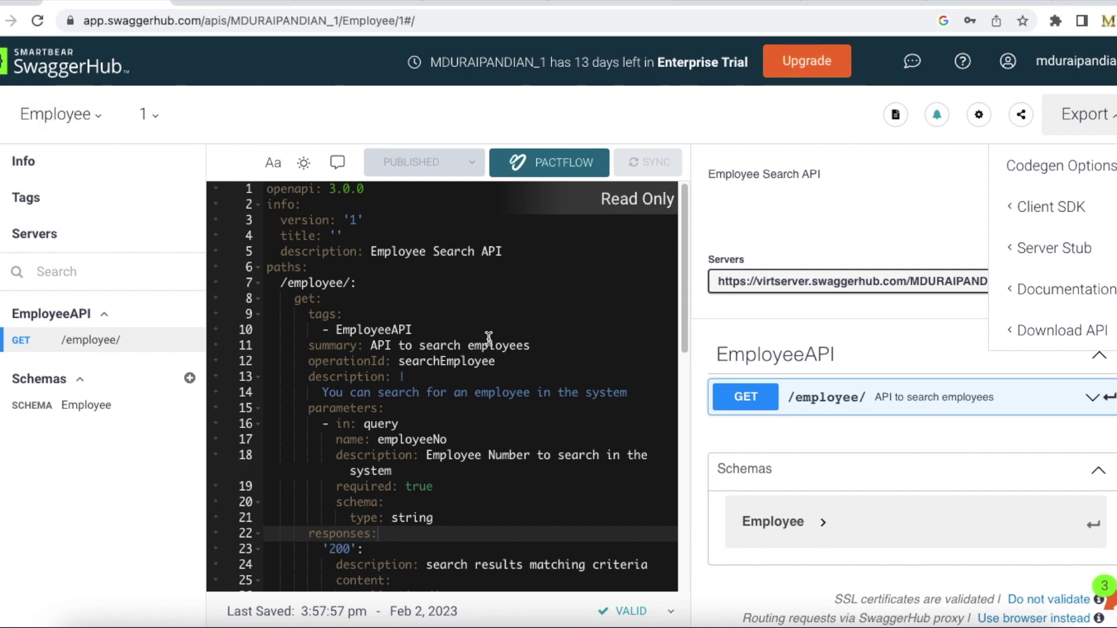
pyautogui.moveTo(405, 267); pyautogui.dragTo(486, 396)
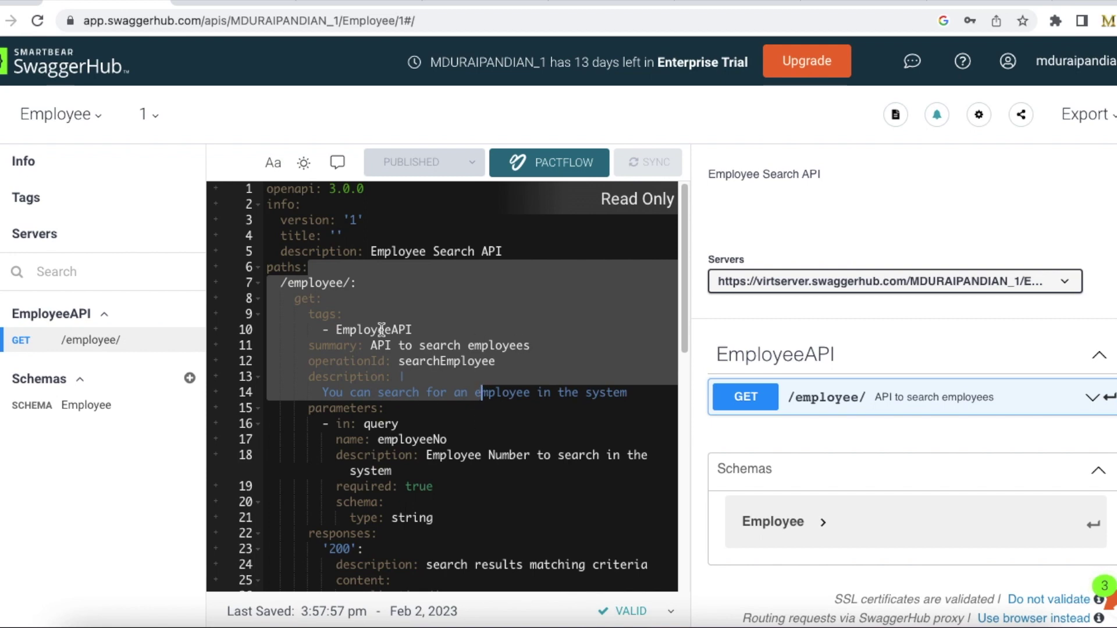
pyautogui.click(144, 115)
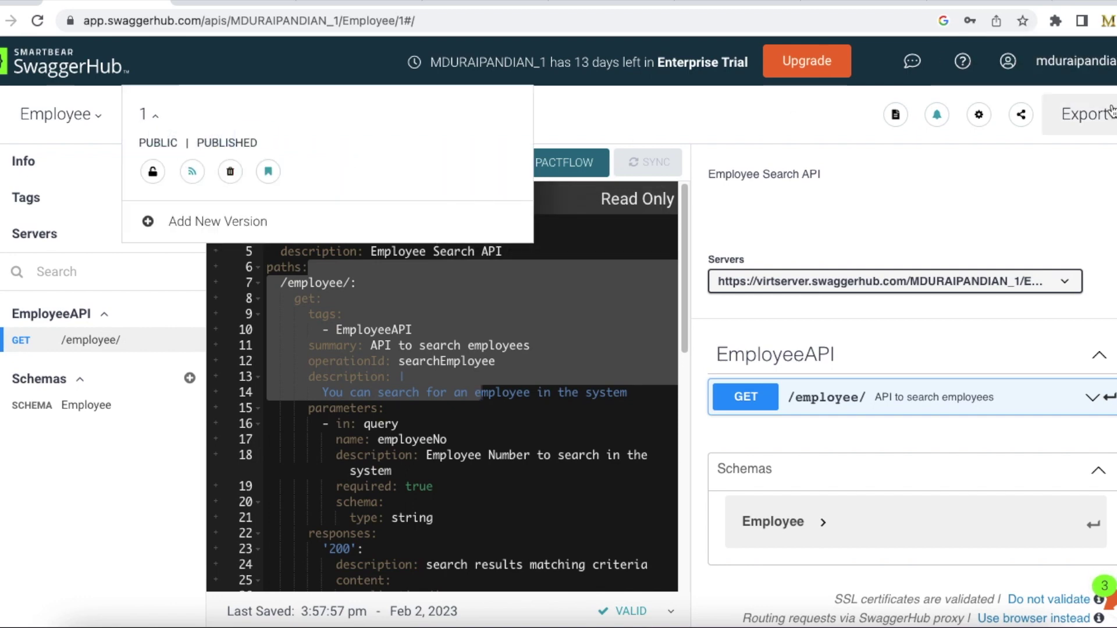
pyautogui.click(1085, 114)
pyautogui.moveTo(1050, 329)
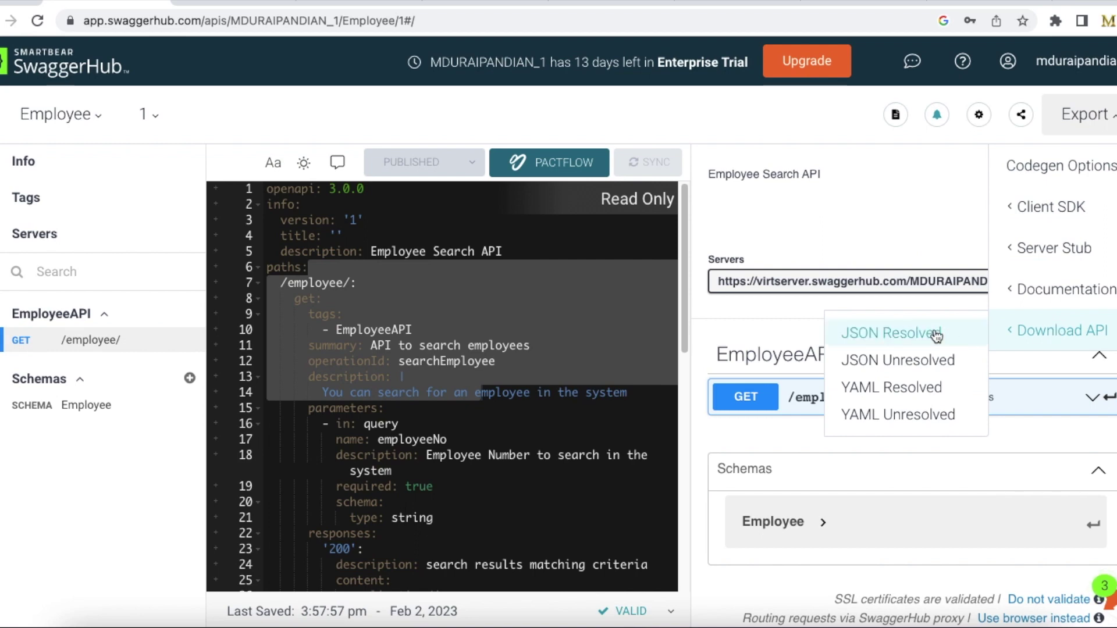
# - Switch to Salesforce Setup and review the EmployeeAPI external credential, named credential URL and permission set's User External Credentials access
pyautogui.click(343, 7)
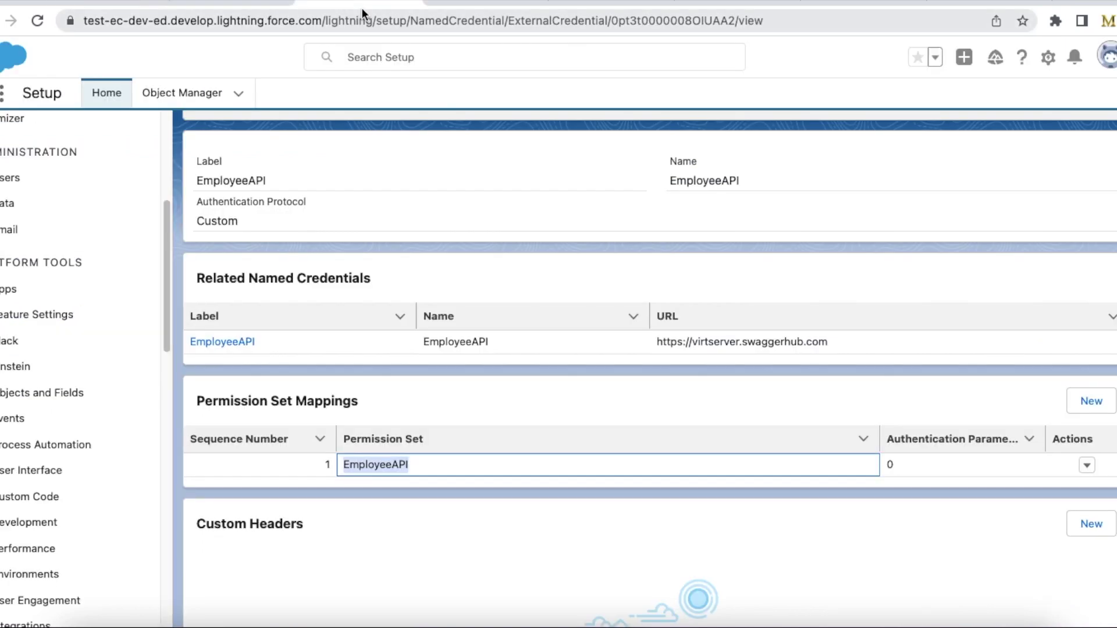
pyautogui.scroll(1, 323, 259)
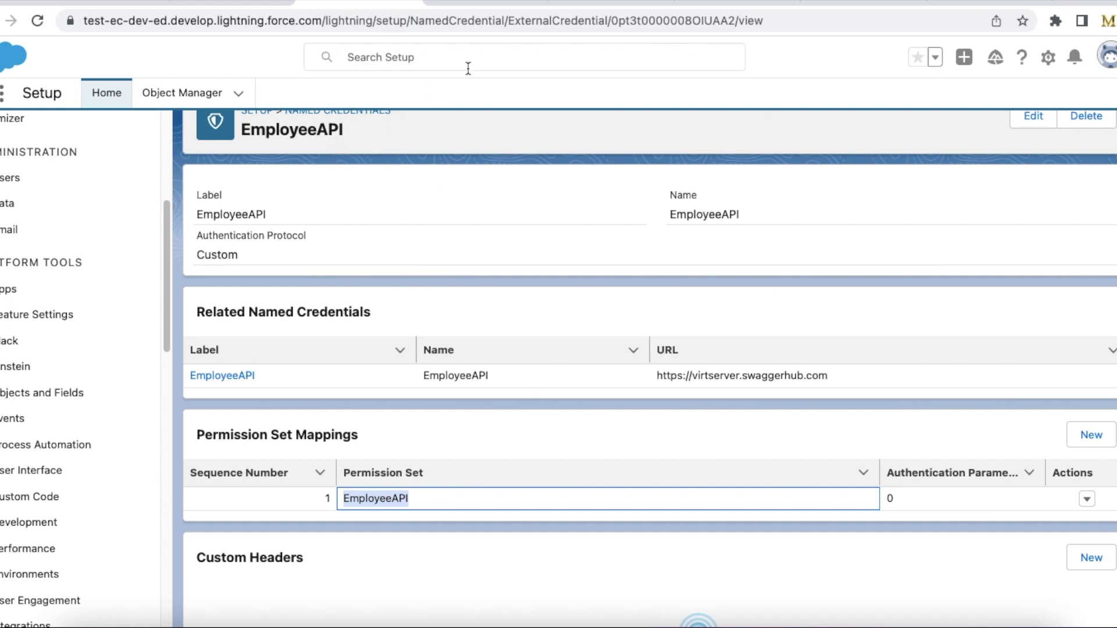
pyautogui.click(472, 7)
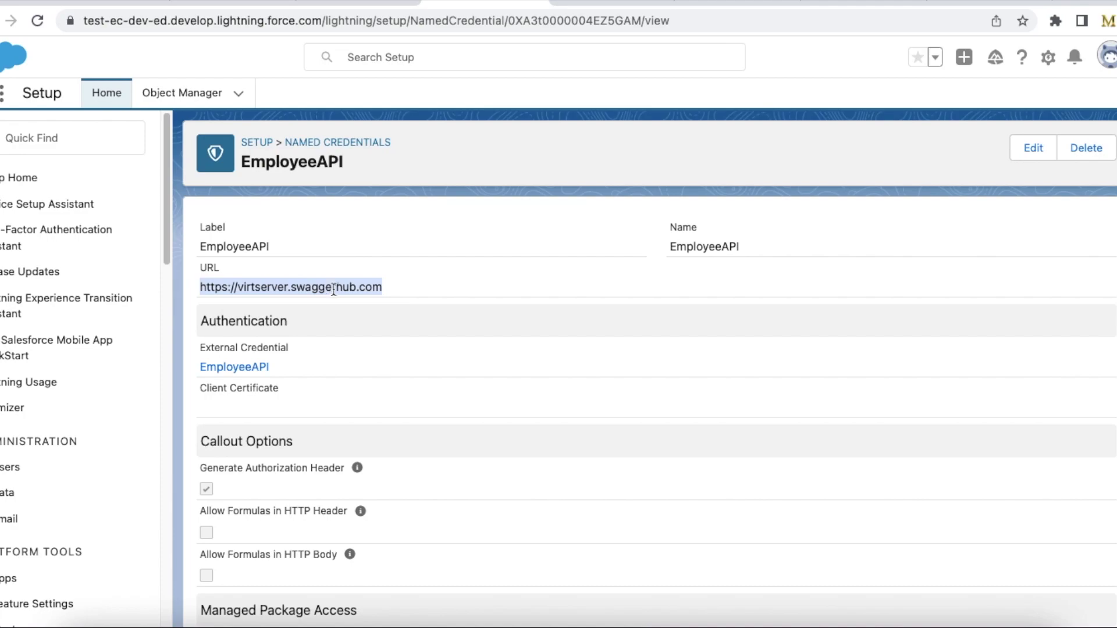
pyautogui.click(611, 5)
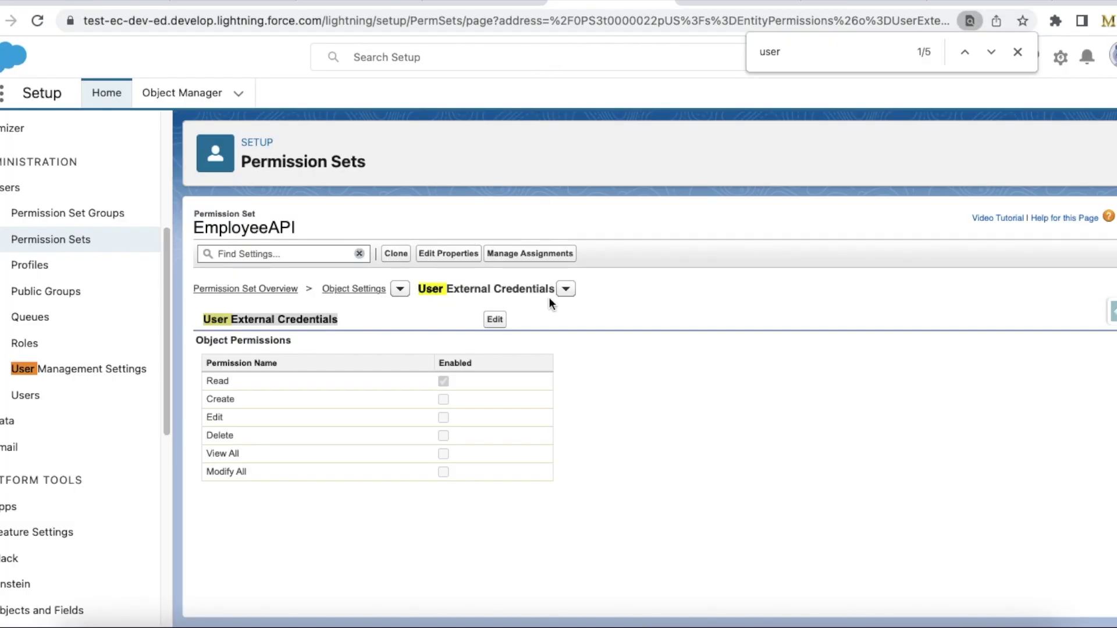
pyautogui.click(477, 3)
pyautogui.click(358, 5)
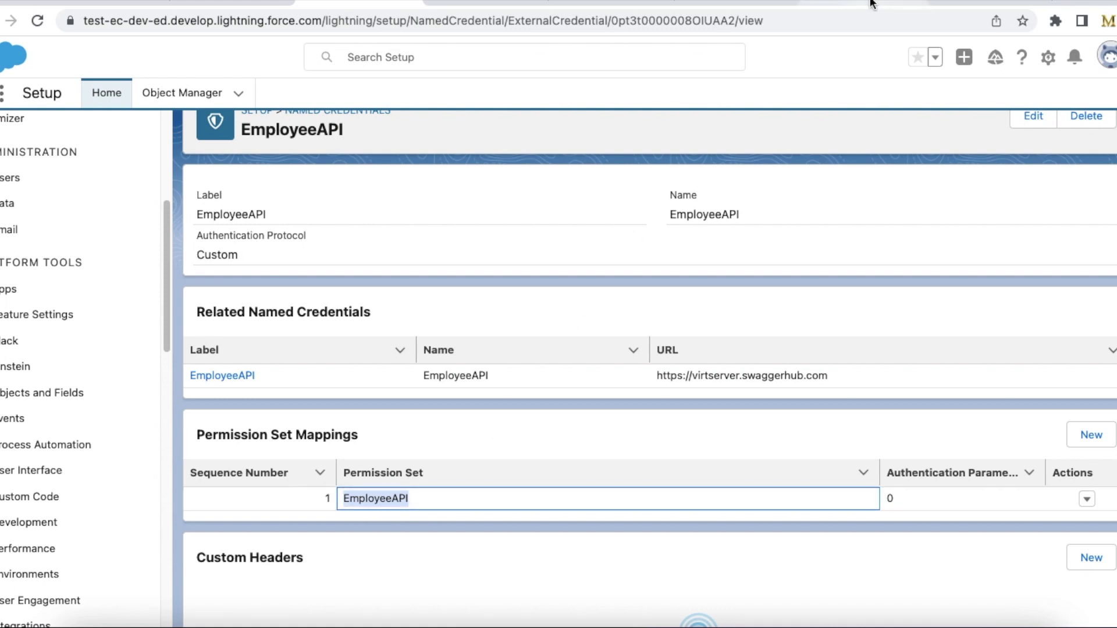
pyautogui.click(762, 3)
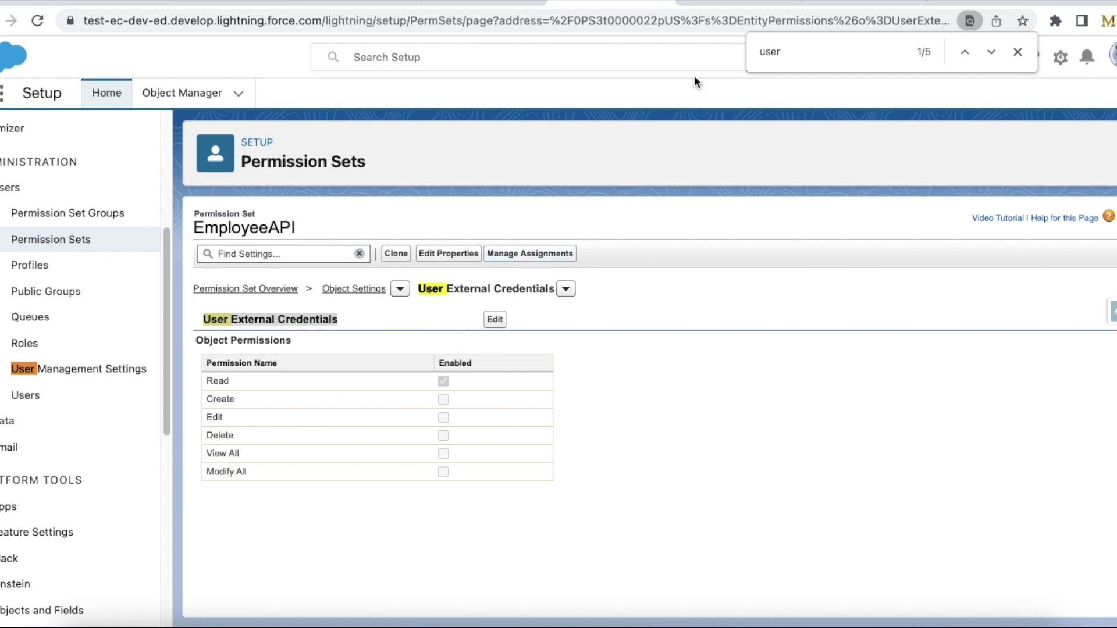
# - Review the EmployeeAPI external service's schema and named credential settings, and return to the EmployeeAPI flow in Flow Builder
pyautogui.click(728, 4)
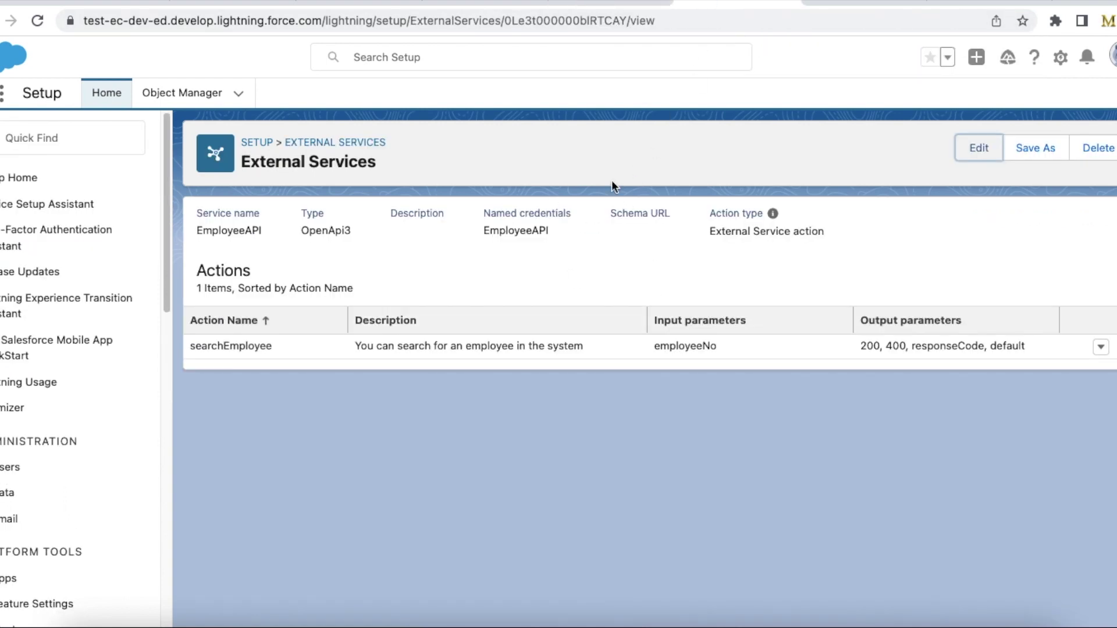
pyautogui.moveTo(384, 164); pyautogui.dragTo(244, 162)
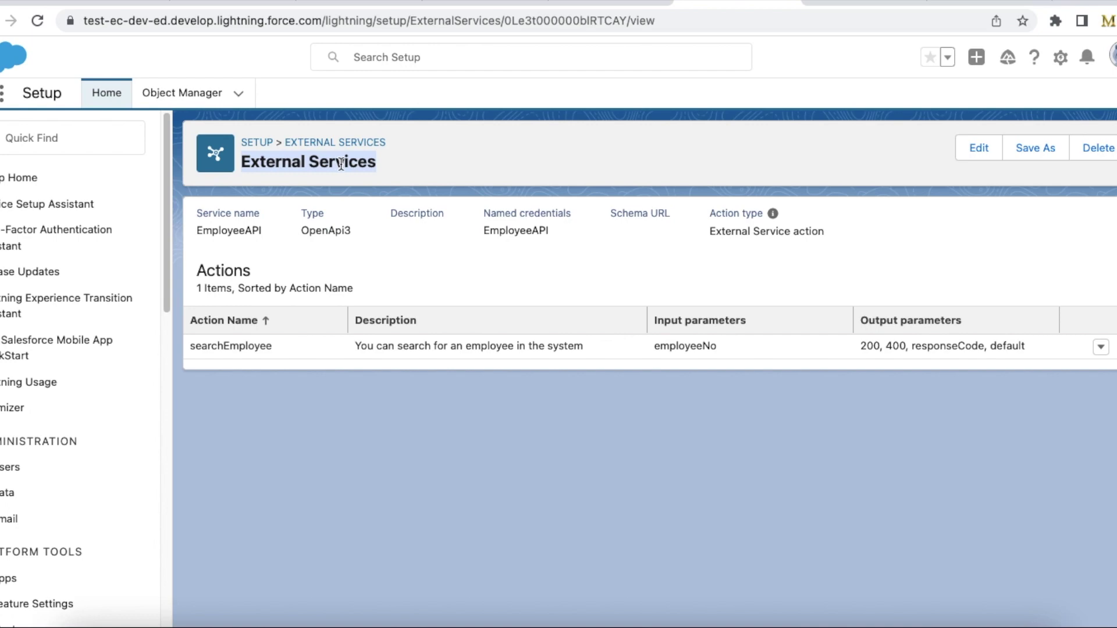
pyautogui.click(967, 148)
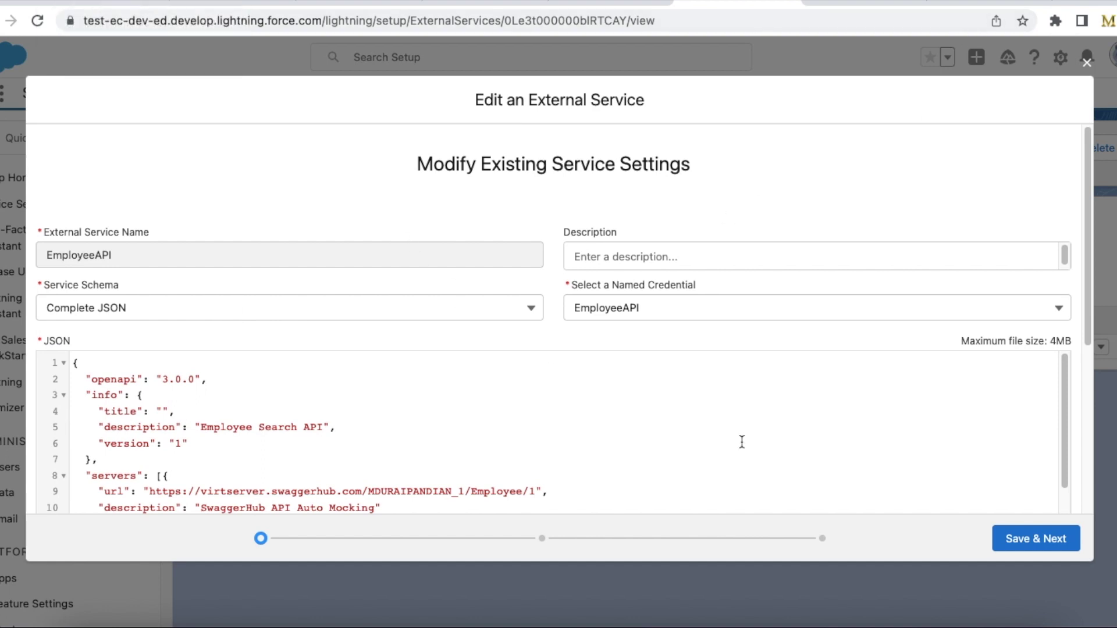
pyautogui.click(856, 5)
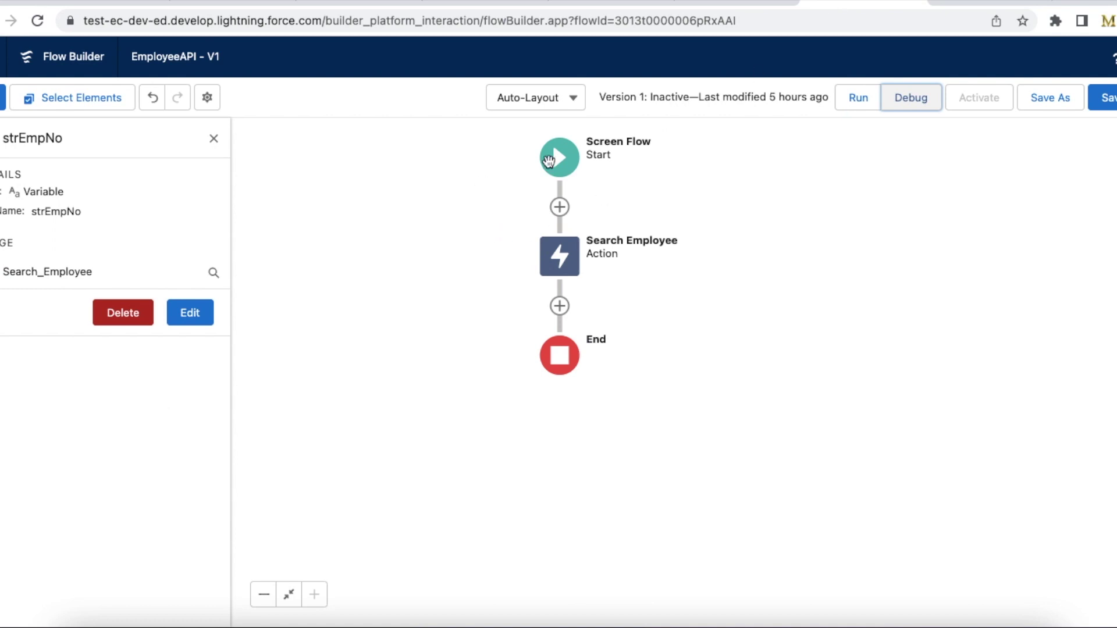